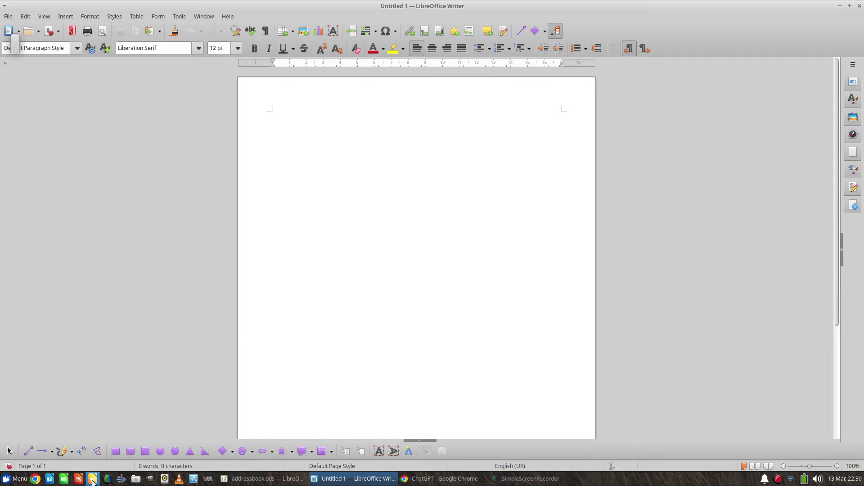
- Show addressbook.ods in Calc to review its three contacts and their title, name, address, postcode and country columns
left_click(277, 481)
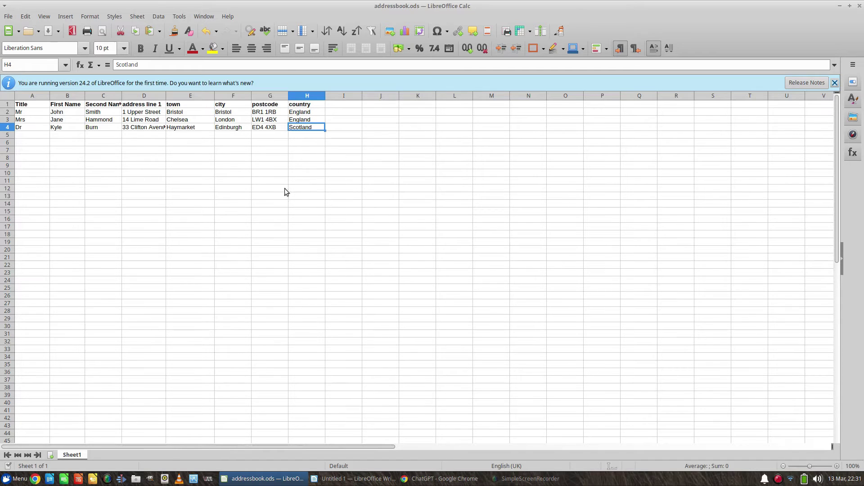
- Return to the blank Writer document and launch the Mail Merge Wizard from Tools
left_click(839, 6)
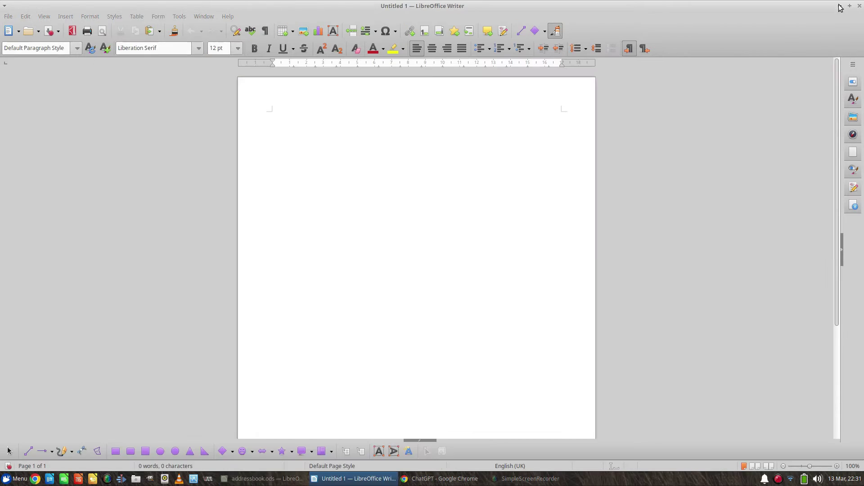
left_click(180, 151)
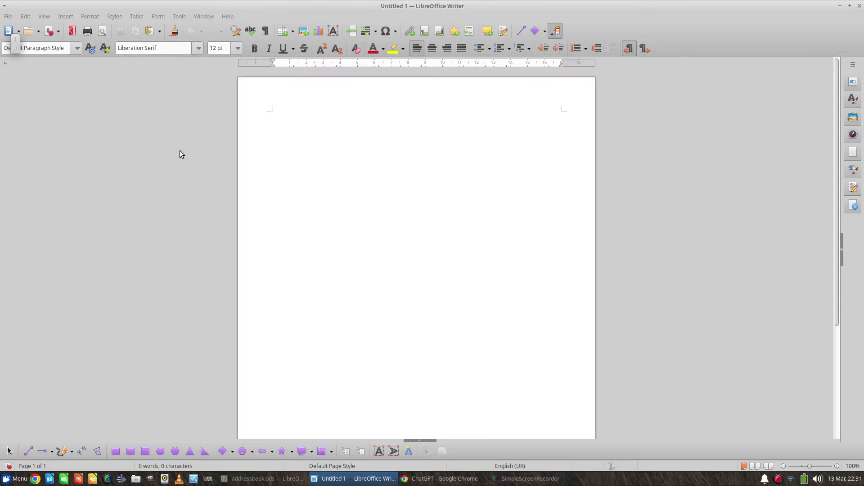
left_click(181, 17)
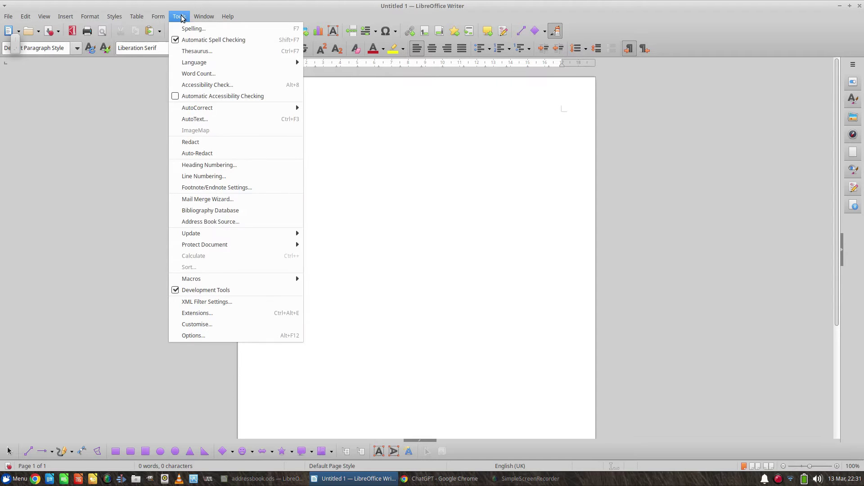
left_click(219, 198)
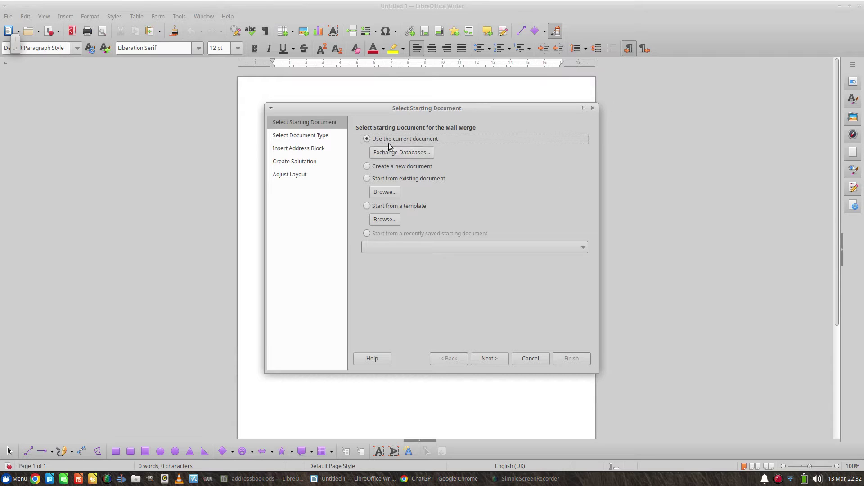
- Exchange the document's database for the addressbook's Sheet1 table
left_click(398, 153)
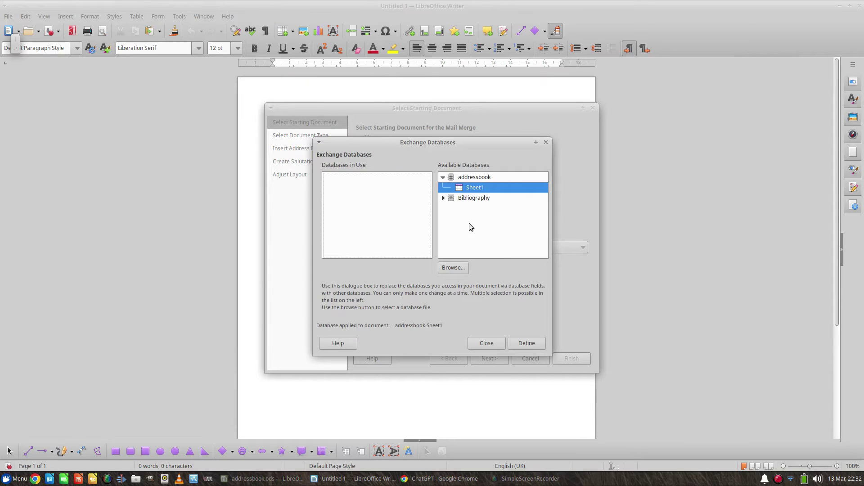
left_click(470, 179)
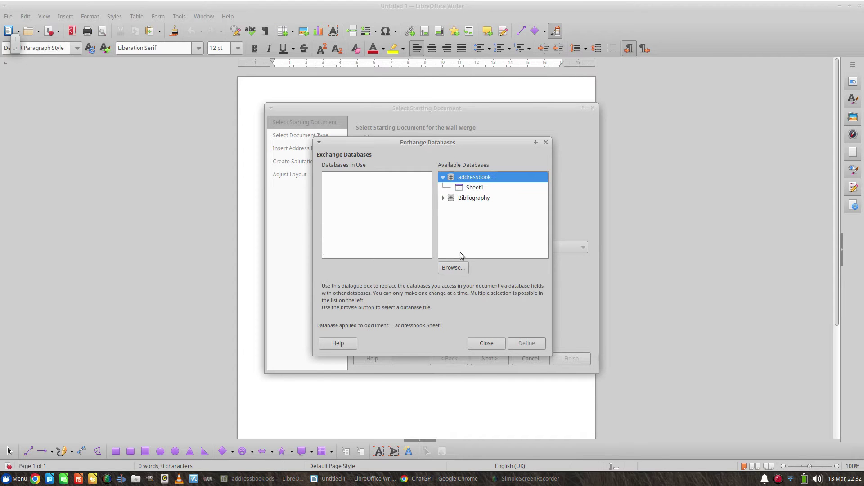
left_click(458, 269)
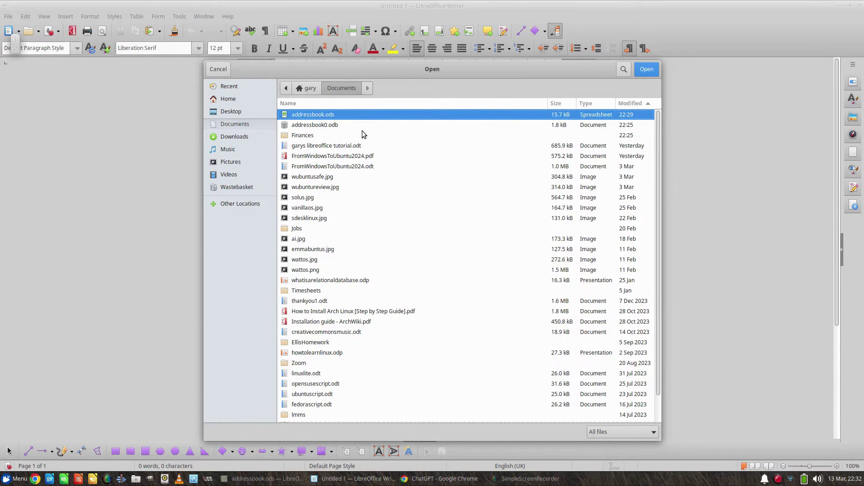
left_click(210, 71)
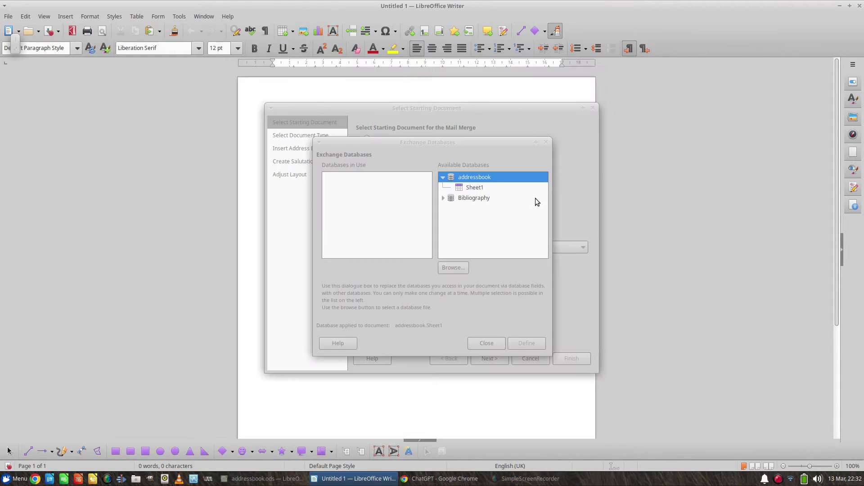
left_click(480, 189)
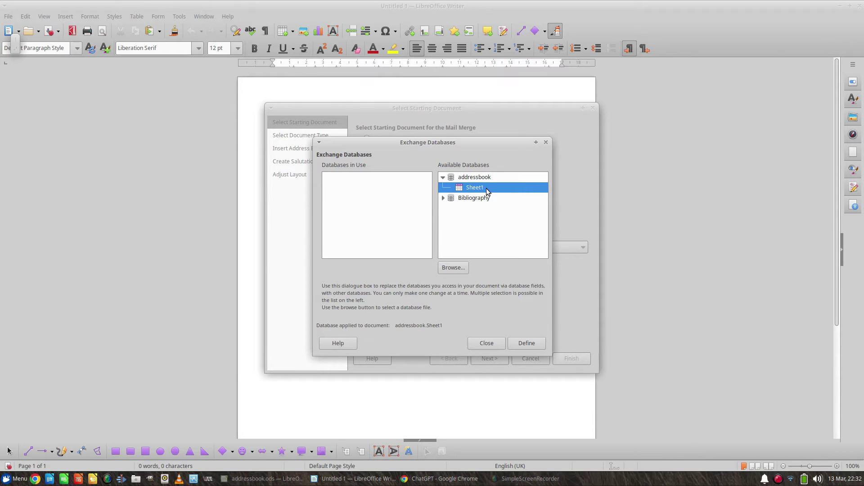
left_click(527, 343)
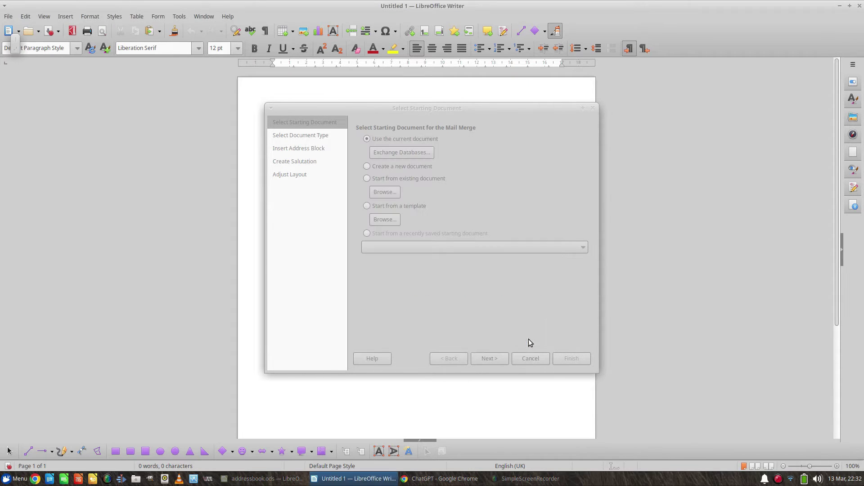
left_click(524, 207)
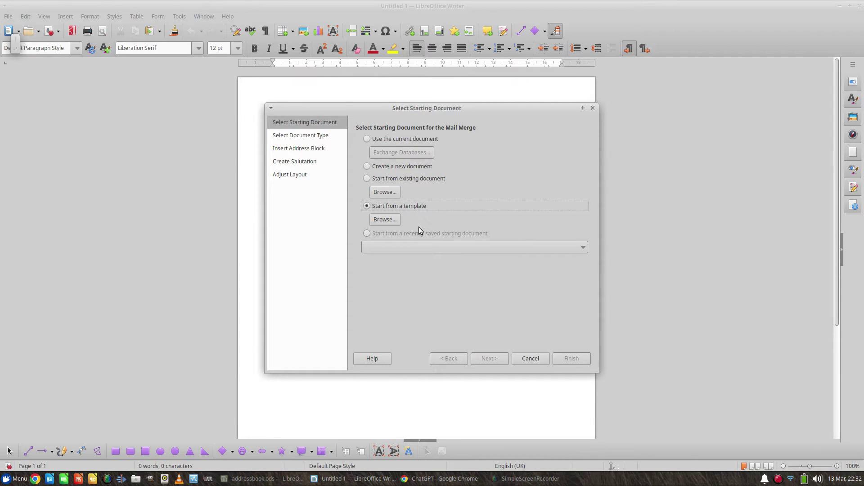
left_click(390, 222)
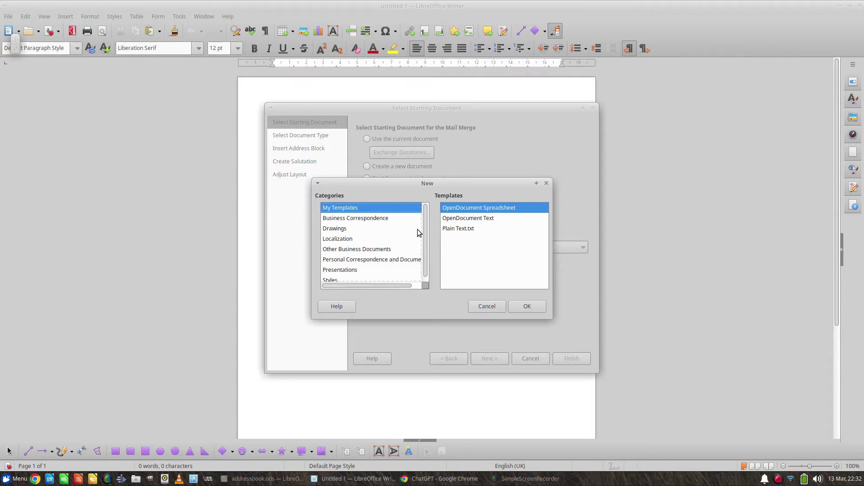
left_click(384, 220)
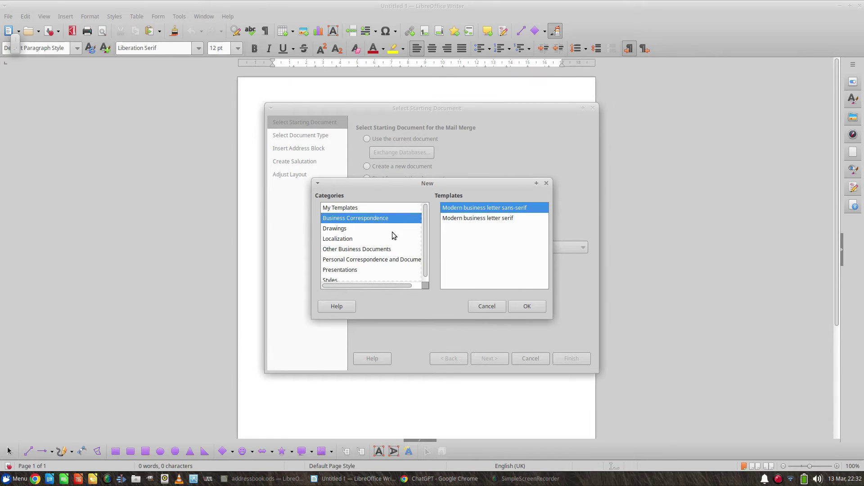
left_click(384, 249)
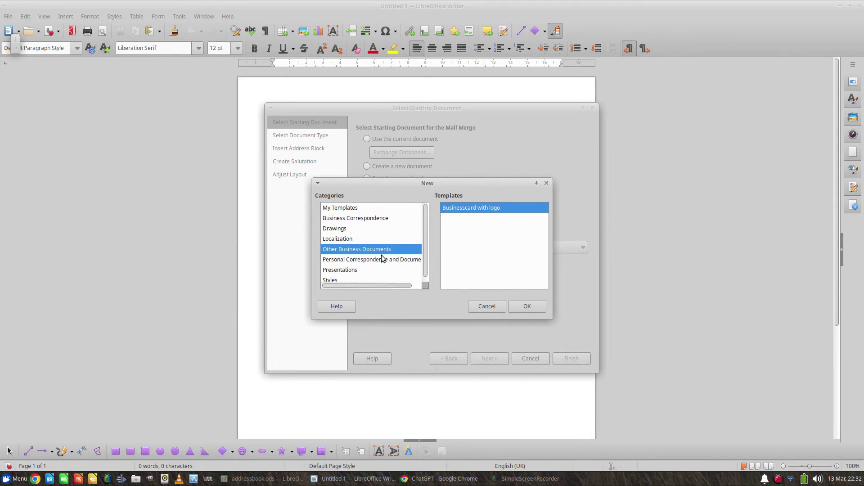
left_click(500, 307)
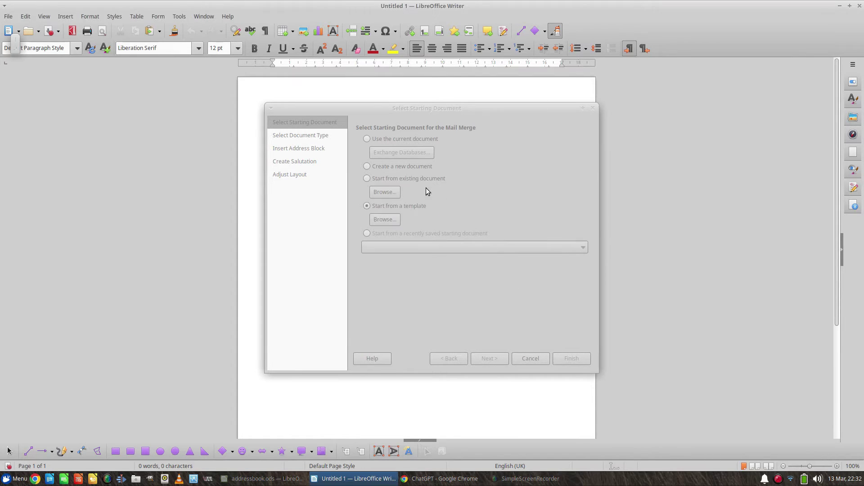
left_click(377, 139)
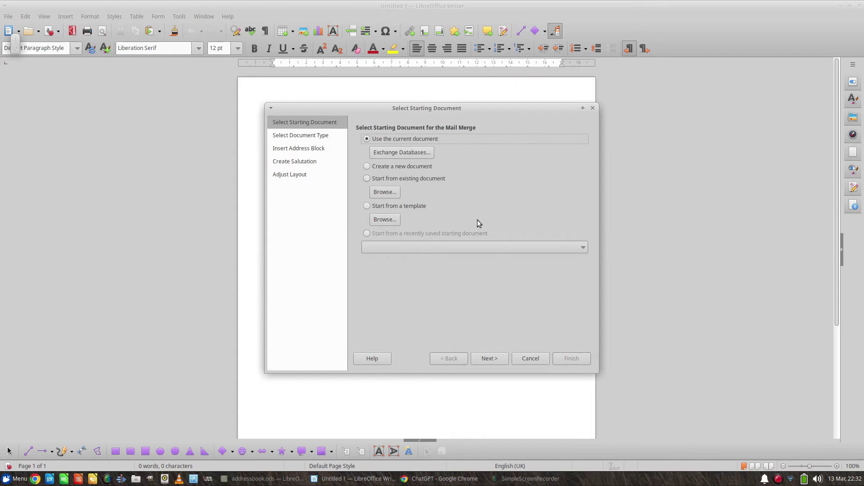
- Choose Letter, keep addressbook as the address list, and select the Title-first address block layout
left_click(496, 360)
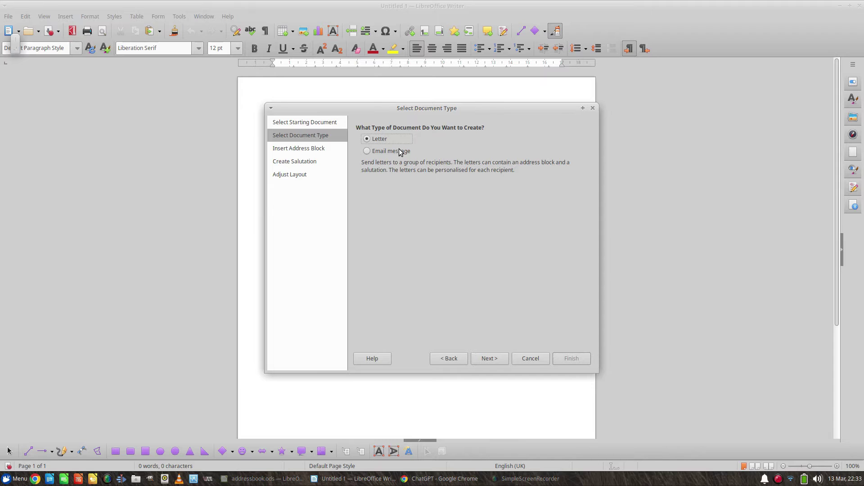
left_click(495, 360)
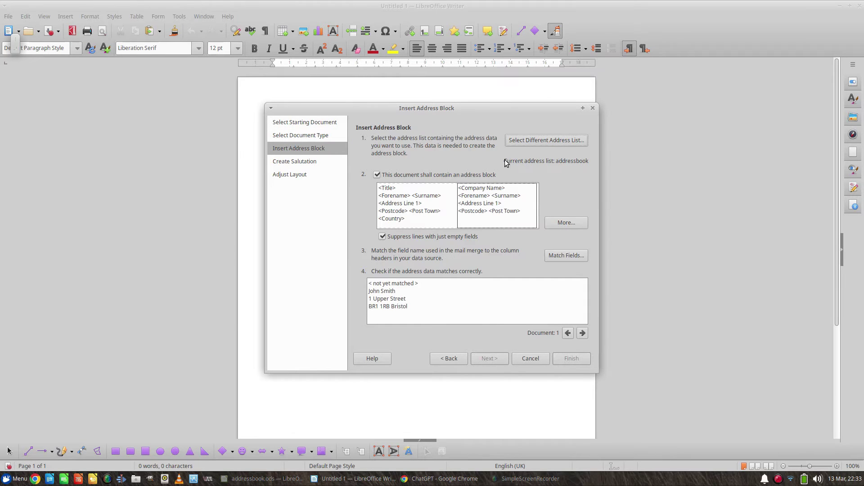
left_click(541, 140)
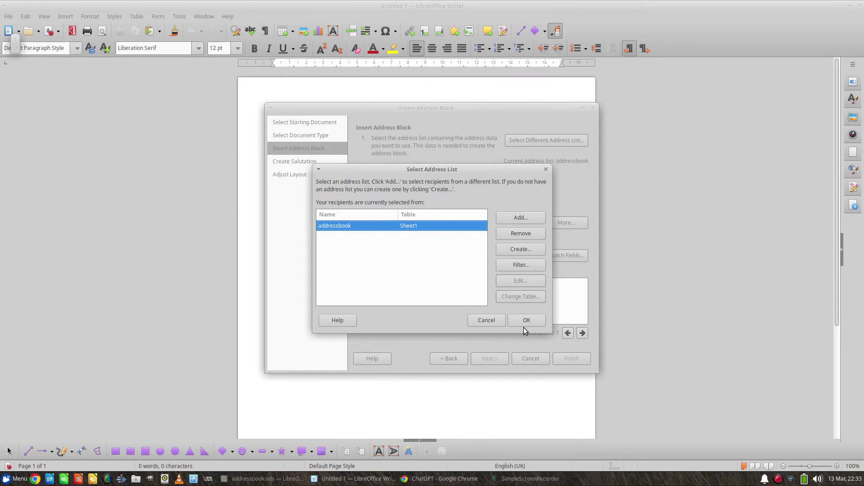
left_click(485, 319)
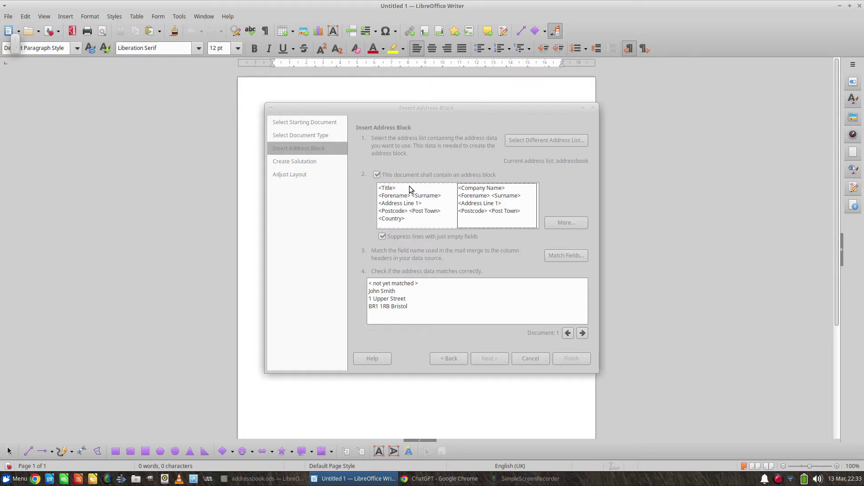
left_click(514, 212)
left_click(412, 288)
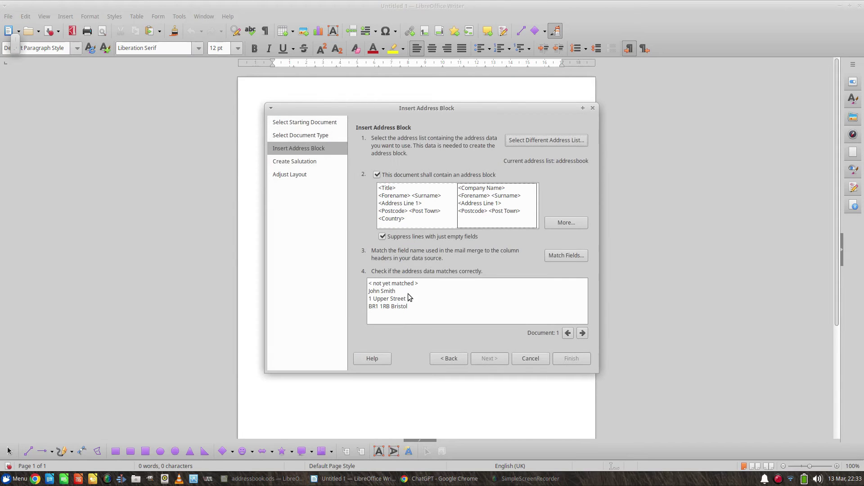
left_click(446, 205)
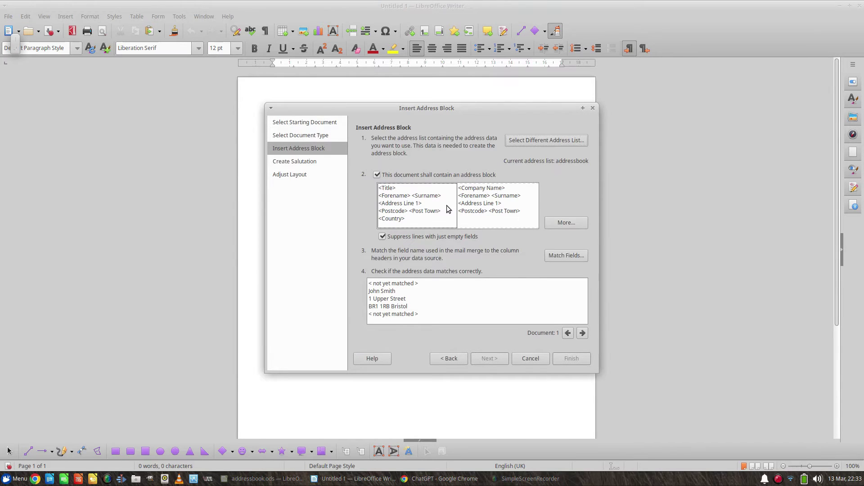
- Edit the Company Name address block layout and remove its <Company Name> field
left_click(573, 221)
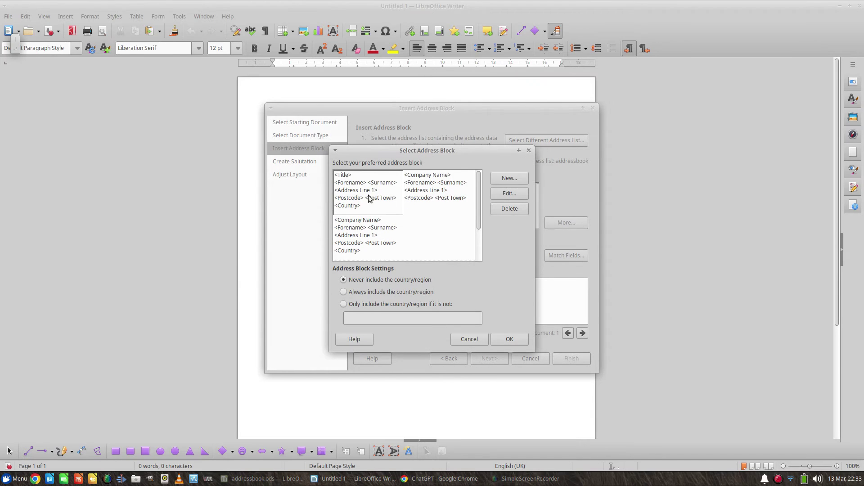
left_click(440, 186)
left_click(377, 237)
left_click(358, 188)
left_click(459, 188)
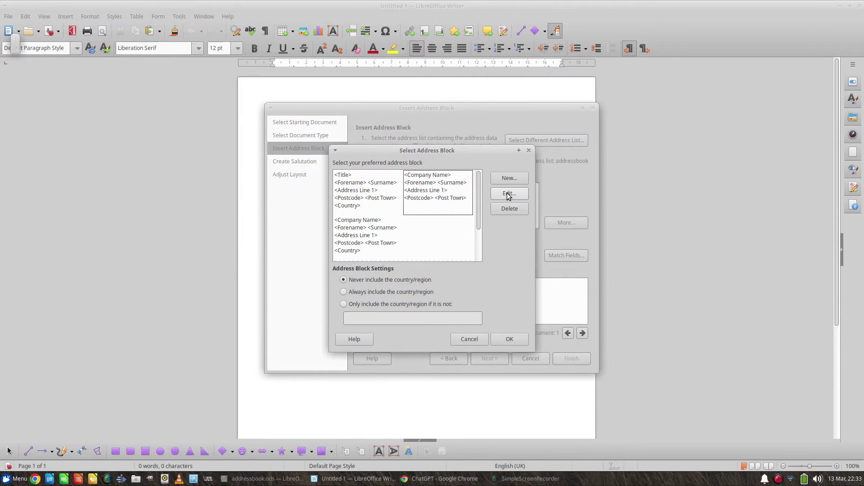
left_click(508, 194)
left_click(441, 182)
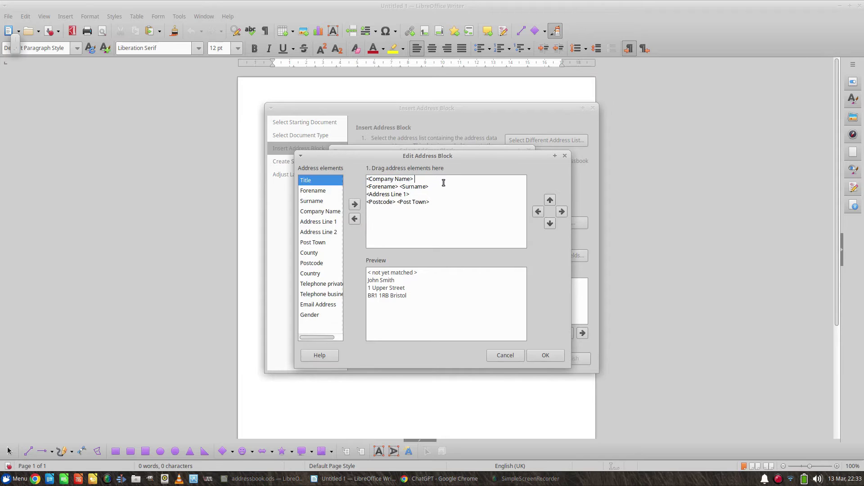
key("Left")
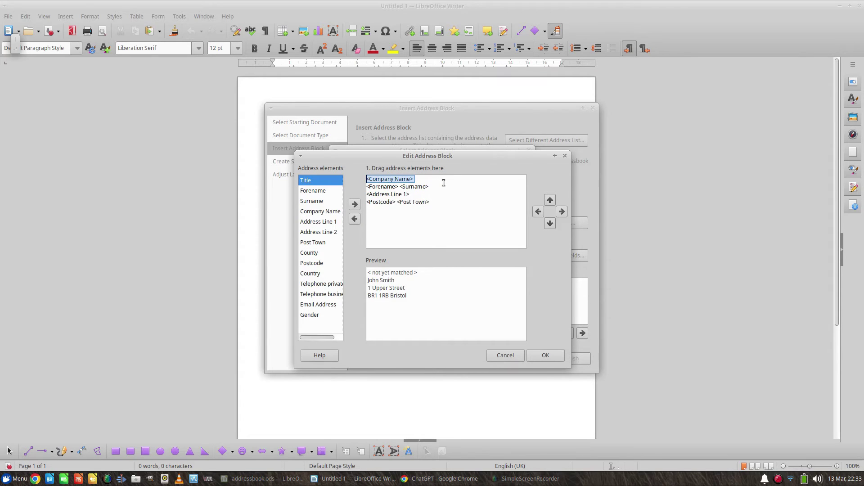
left_click_drag(444, 182, 411, 218)
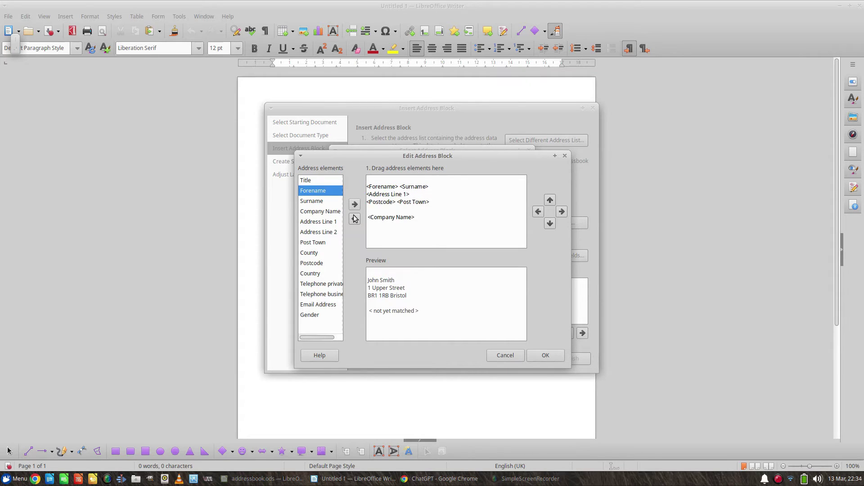
left_click(413, 218)
left_click(354, 218)
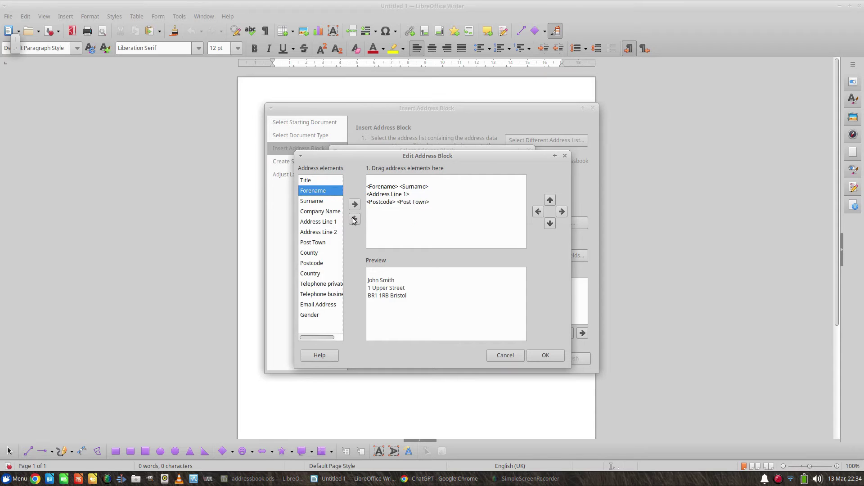
- Insert a new empty top line and add the <Title> field there
left_click(369, 188)
key("Return")
left_click(377, 191)
key("ctrl+End")
left_click(372, 180)
left_click(309, 180)
left_click(355, 205)
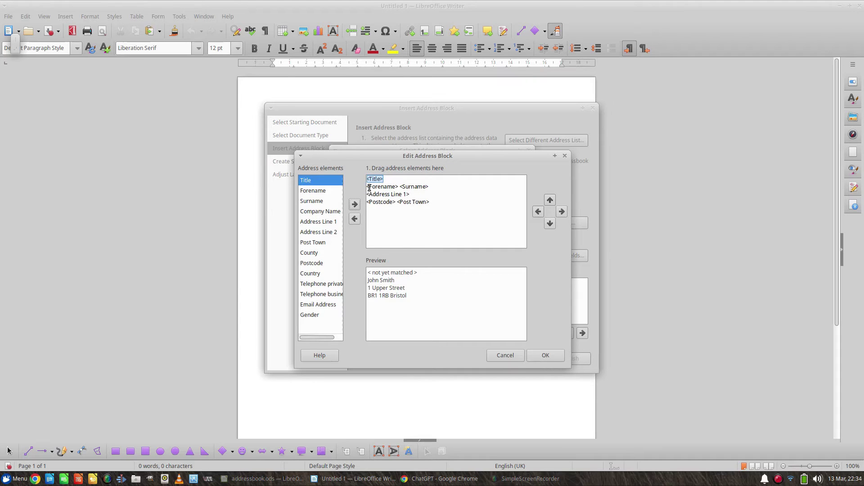
- Remove the <Forename> field from the address block
left_click_drag(369, 188, 481, 186)
left_click(452, 196)
left_click(398, 187)
left_click(355, 219)
- Remove <Surname>, Address Line 1 and the Postcode/Post Town line, leaving only <Title>
left_click(396, 186)
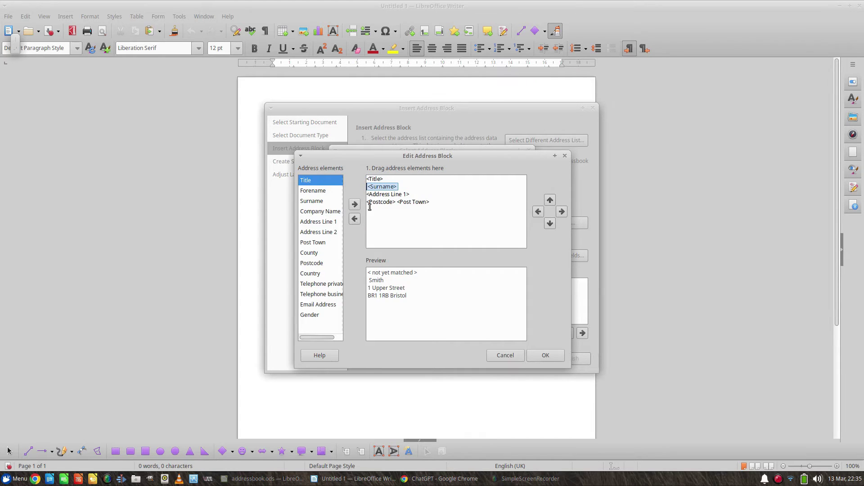
left_click(317, 193)
left_click(333, 202)
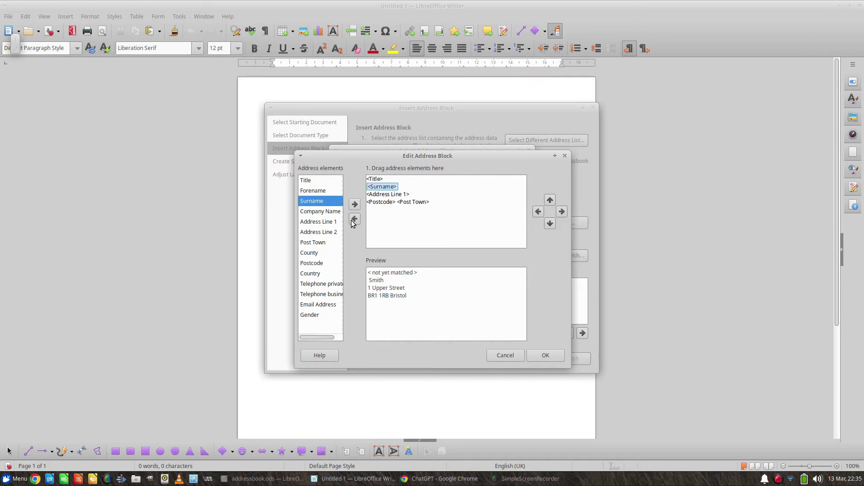
left_click(423, 201)
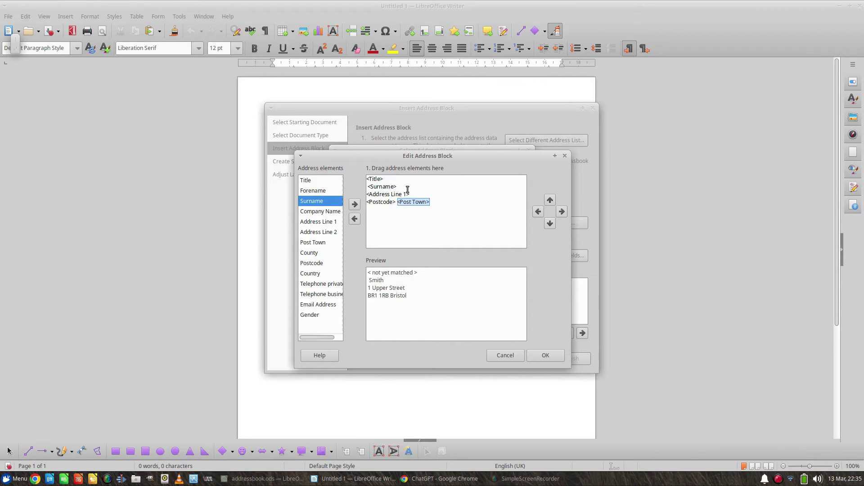
left_click(407, 189)
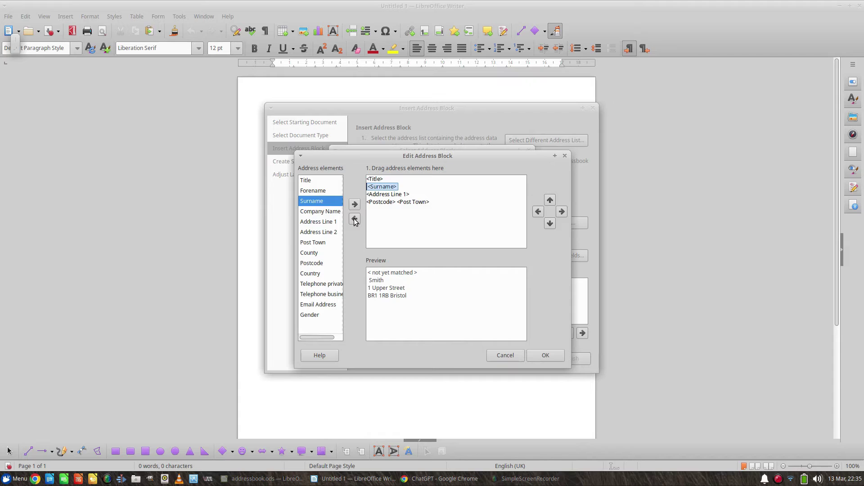
left_click(399, 186)
left_click(396, 186)
left_click(355, 219)
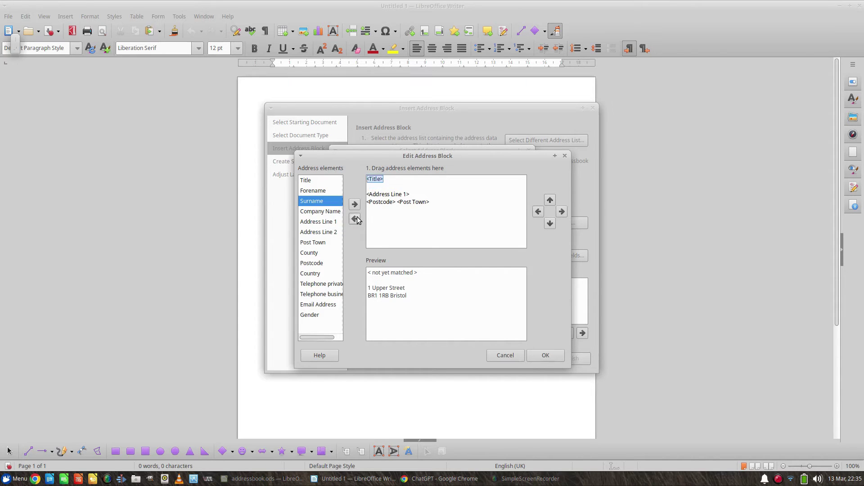
left_click(431, 203)
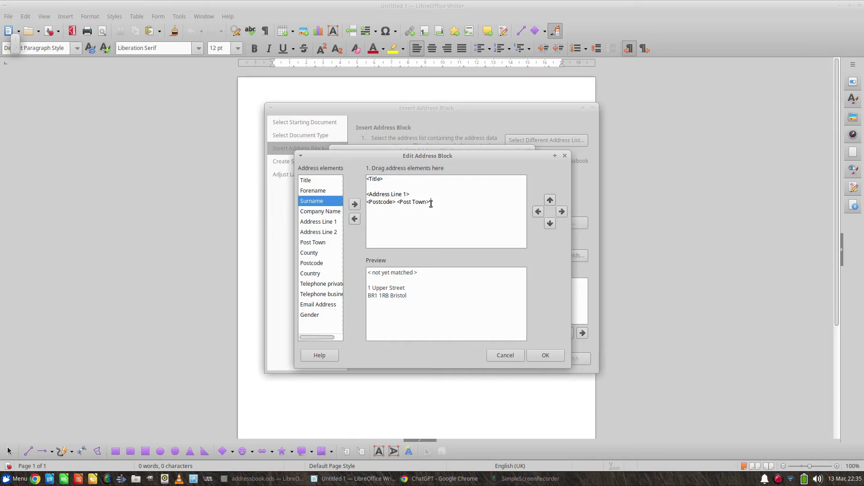
left_click(407, 194)
left_click(354, 219)
- Add <Forename> and <Surname> after <Title> on the first line
left_click(392, 178)
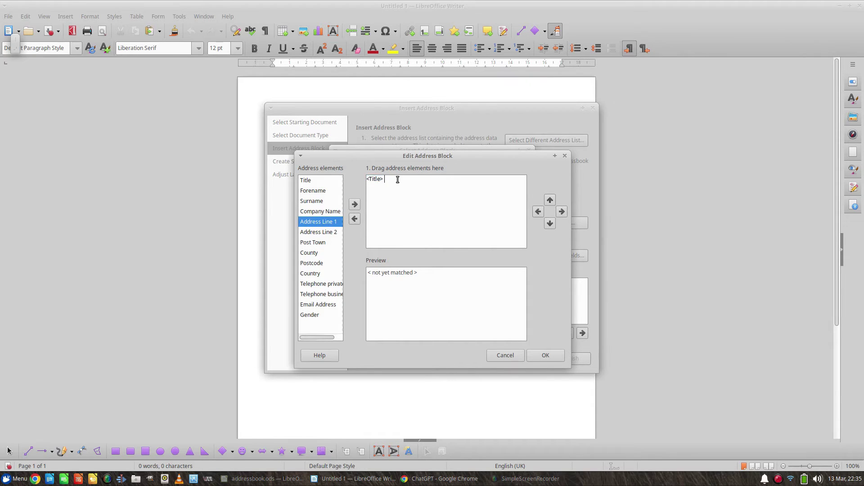
left_click(327, 192)
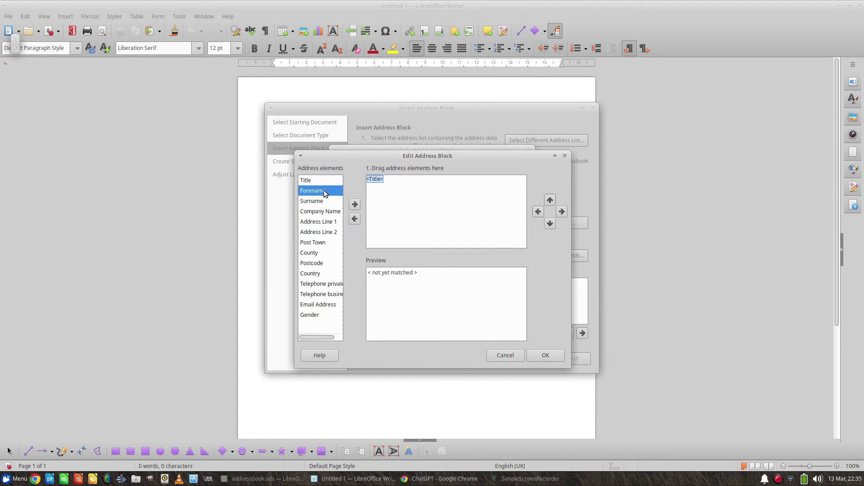
left_click(354, 205)
left_click(327, 202)
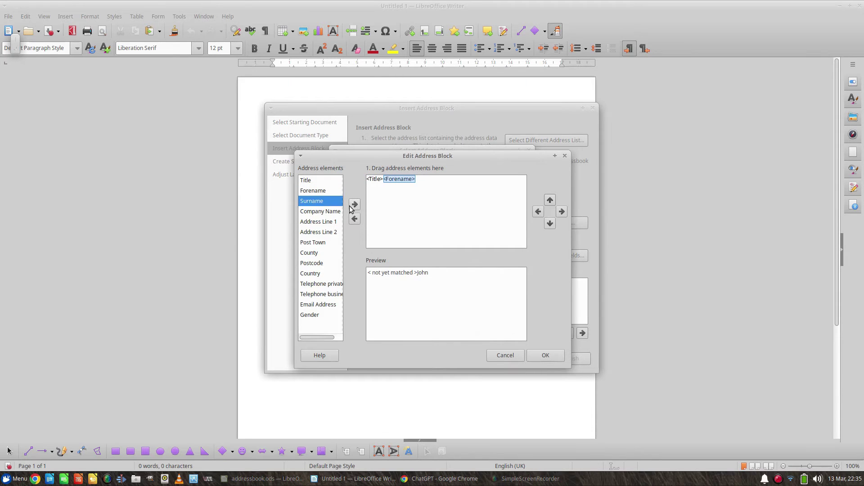
left_click(354, 205)
left_click(454, 179)
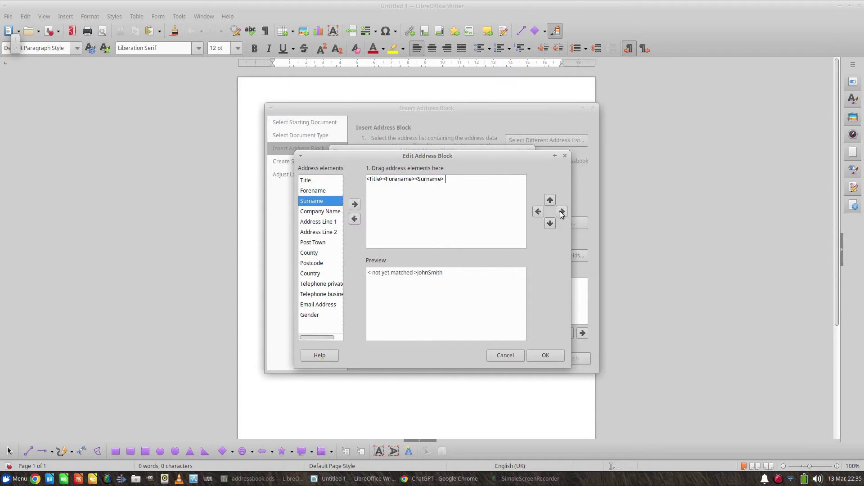
- Add Address Line 1, Post Town and Postcode, each on its own line
left_click(324, 222)
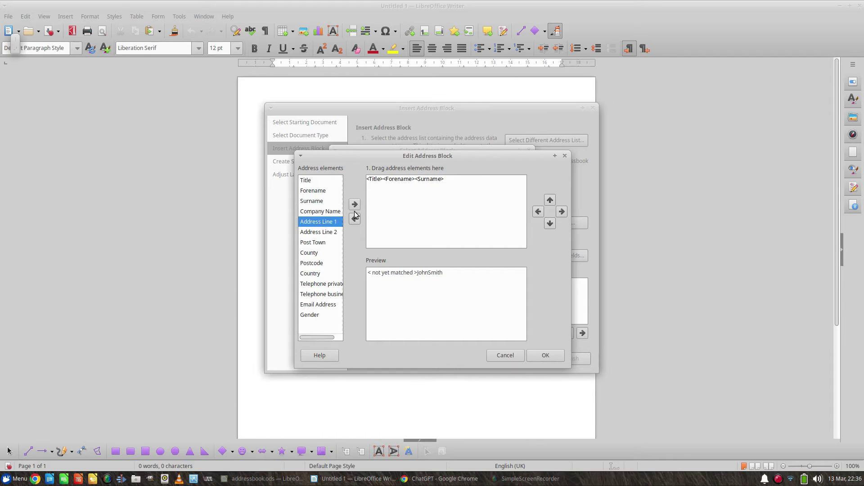
left_click(355, 203)
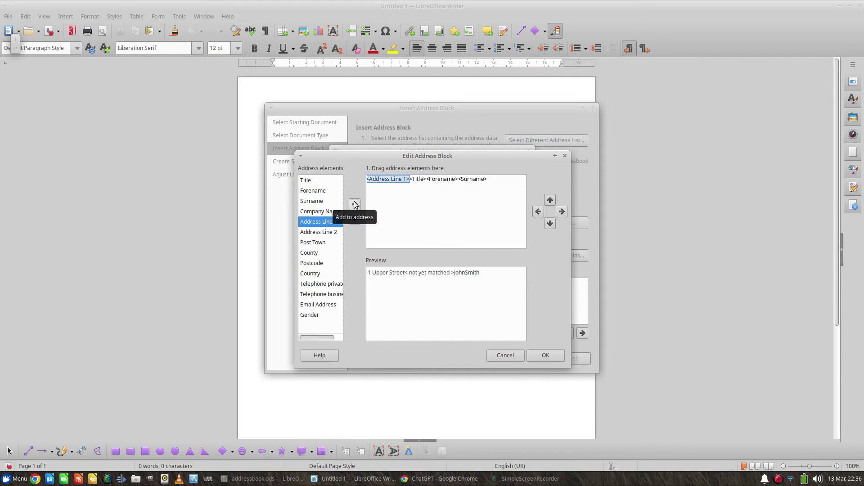
left_click(550, 223)
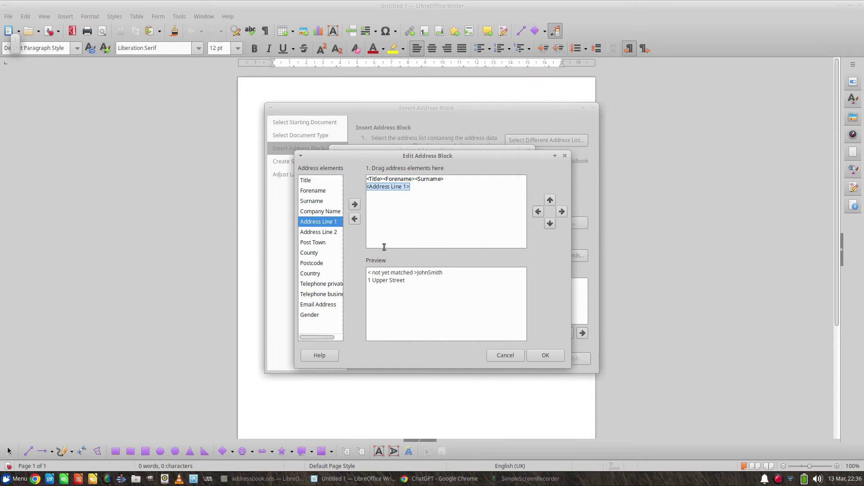
left_click(328, 244)
left_click(356, 206)
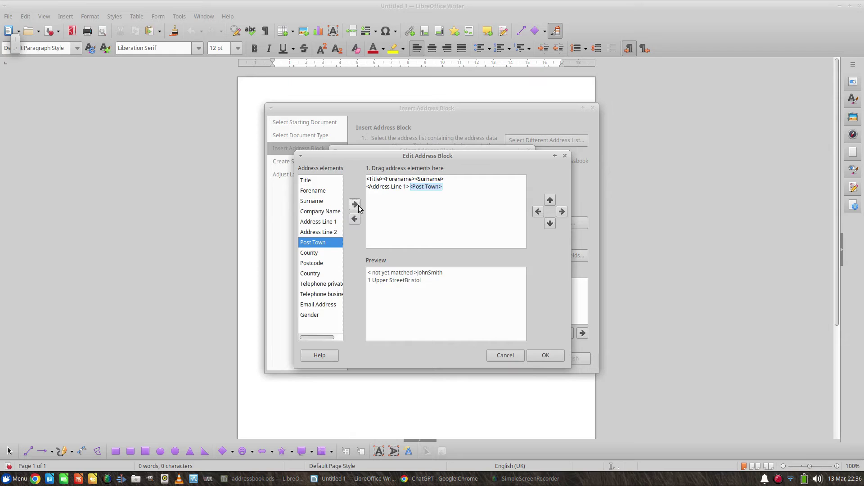
left_click(550, 224)
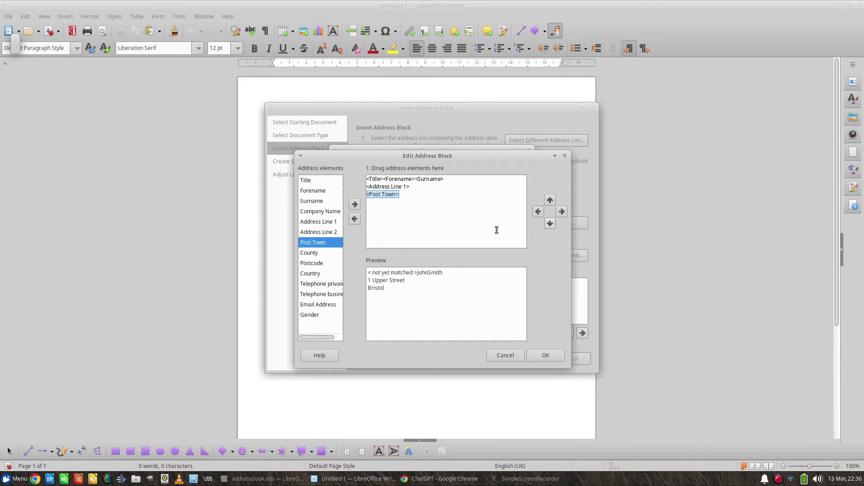
left_click(320, 263)
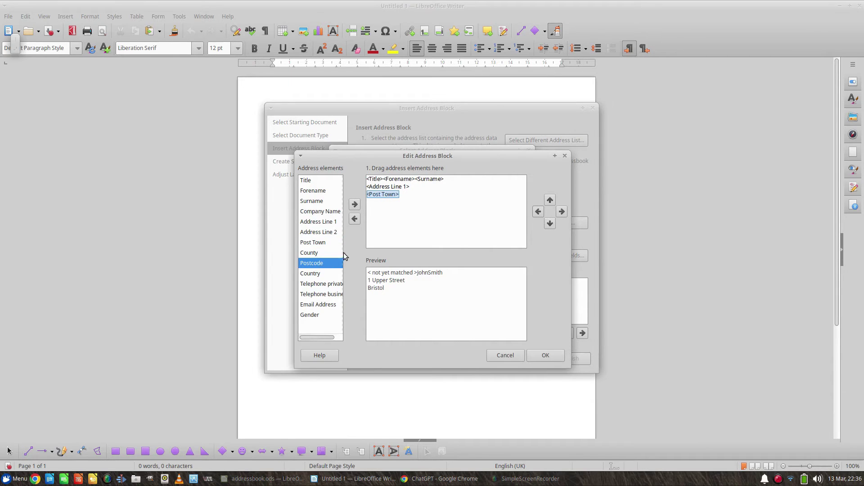
left_click(354, 205)
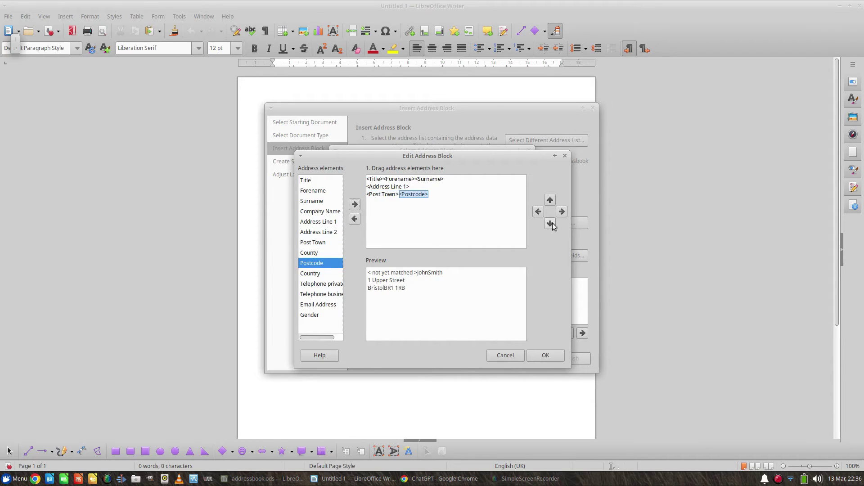
left_click(550, 224)
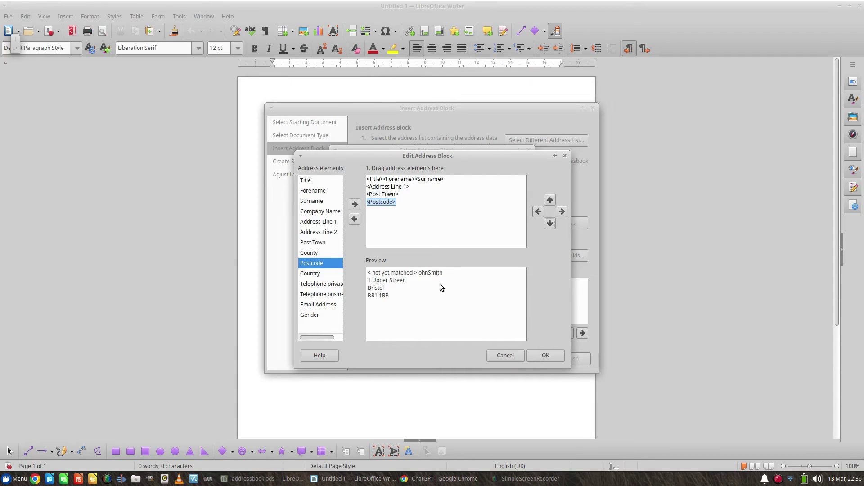
- Insert spaces between <Title>, <Forename> and <Surname> on the name line
left_click(418, 180)
key("Left")
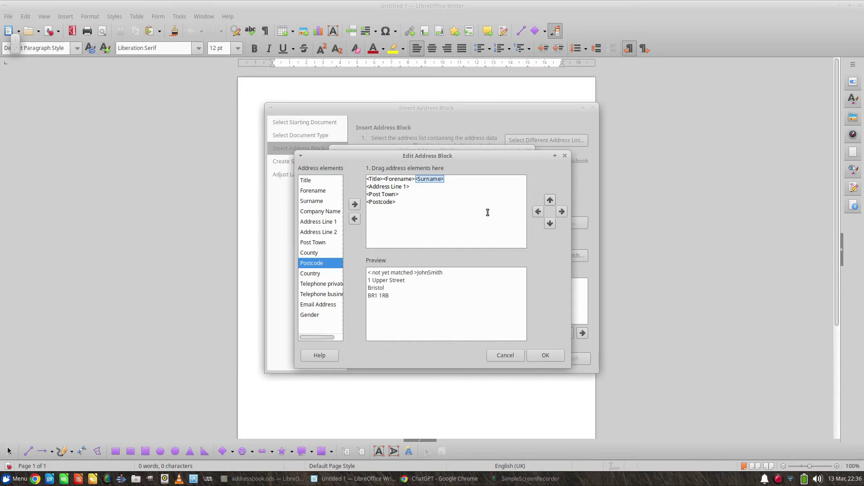
left_click(561, 212)
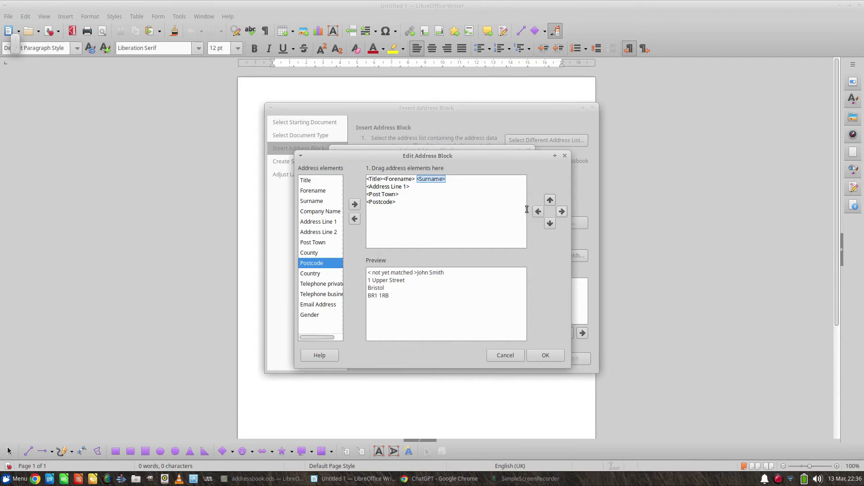
left_click(378, 181)
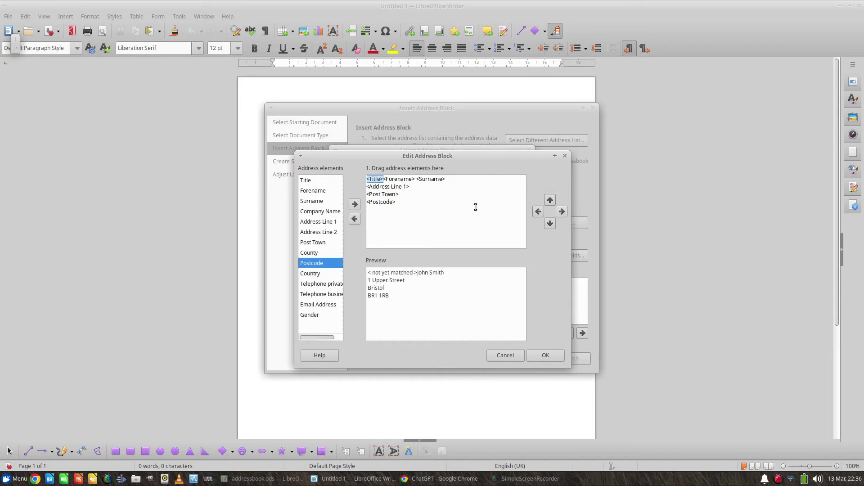
left_click(389, 181)
left_click(561, 212)
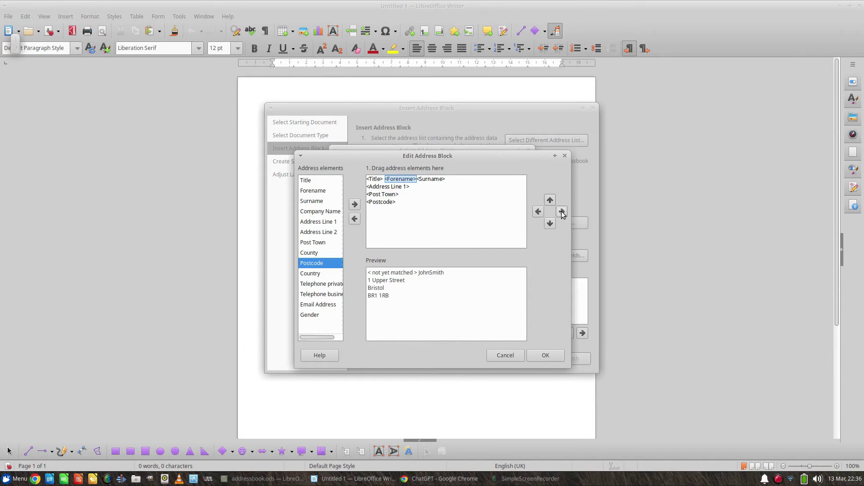
left_click(420, 179)
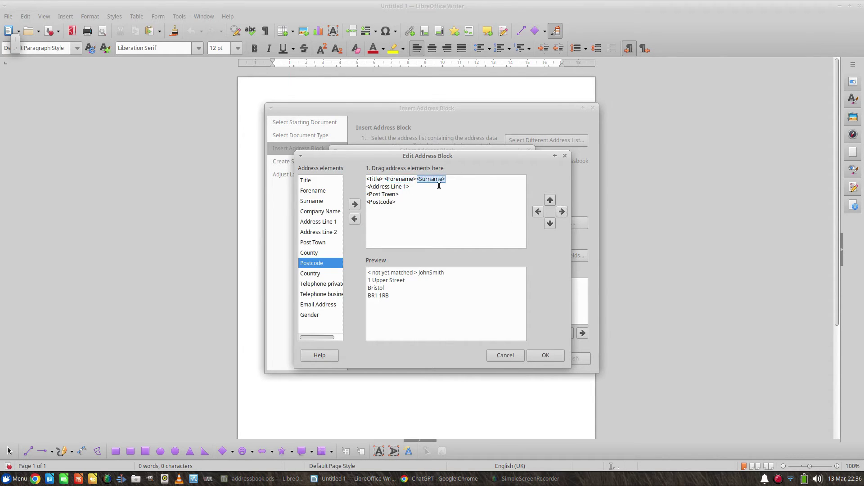
left_click(562, 211)
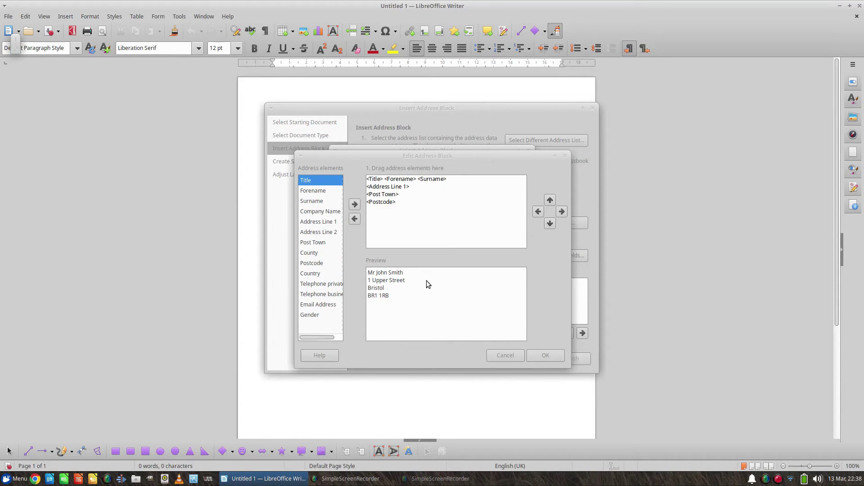
- Accept the edited address block and confirm it for the letter
left_click(390, 280)
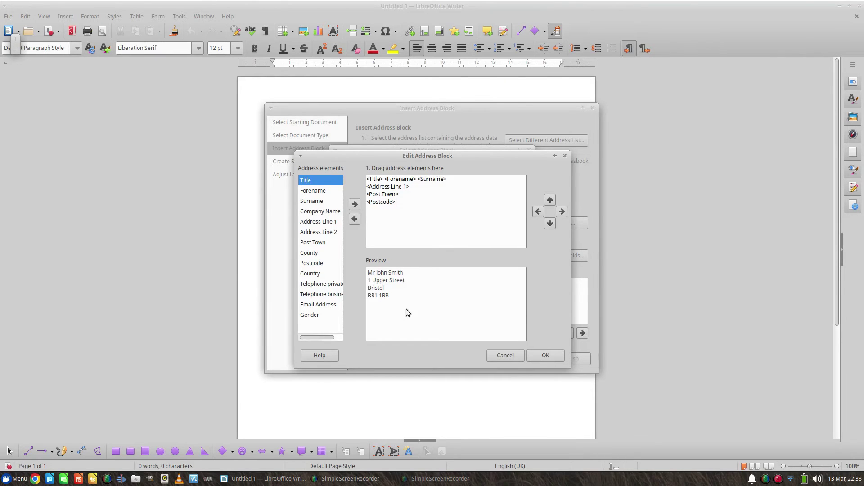
left_click(546, 357)
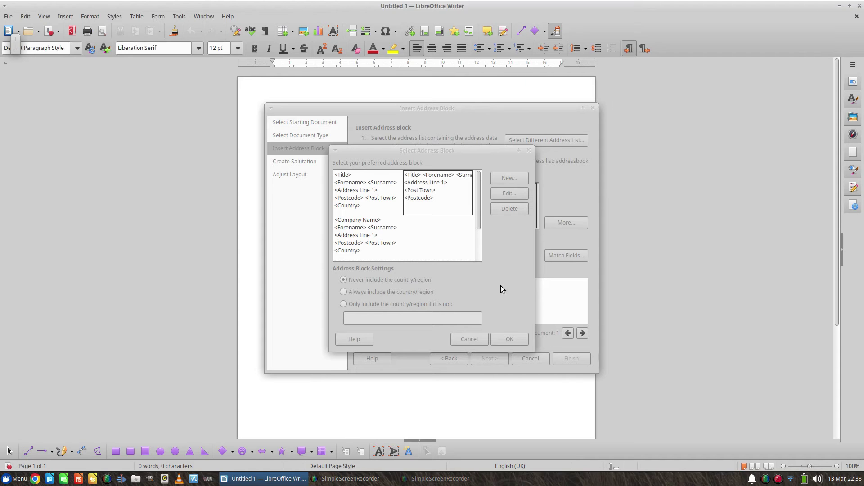
left_click(502, 338)
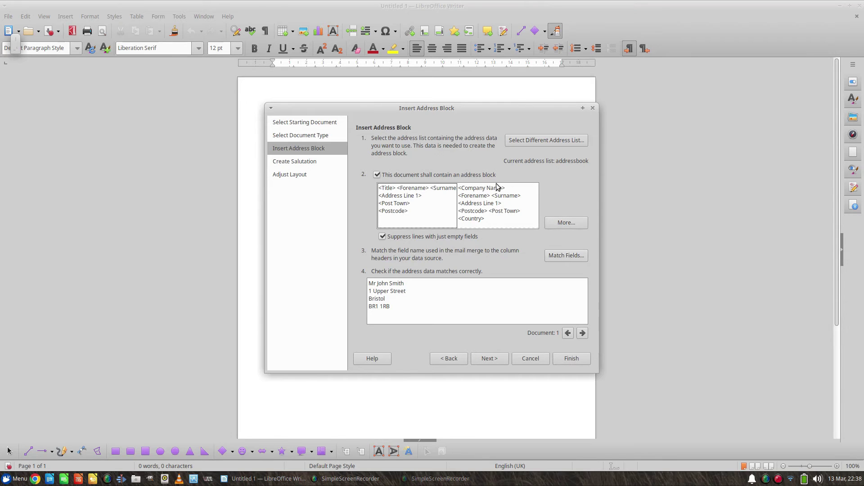
- Open Match Fields and compare the Title choices against the addressbook.ods column headings
left_click(566, 255)
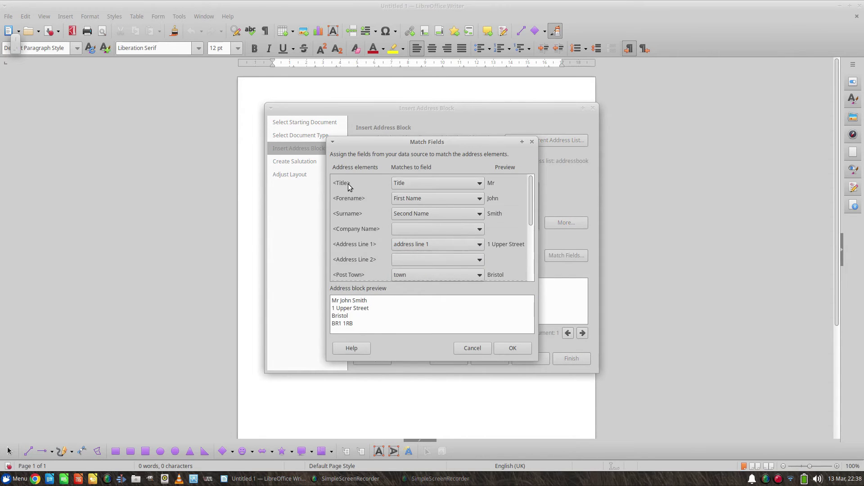
left_click(480, 185)
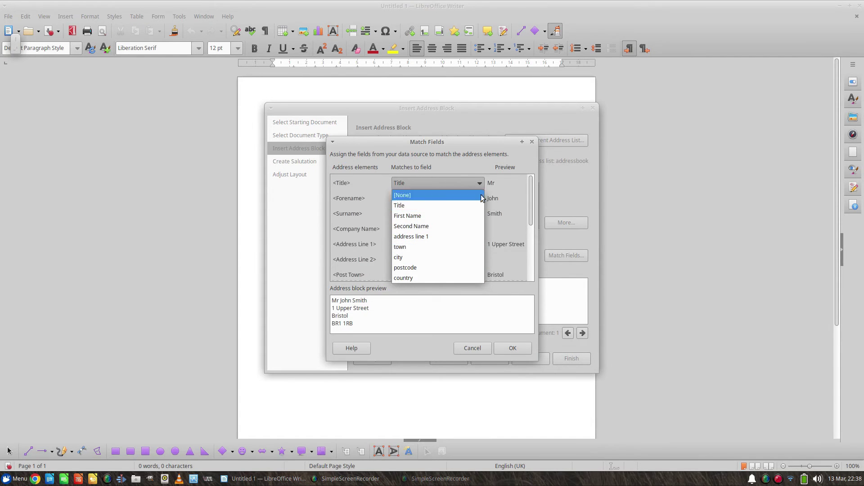
left_click(513, 186)
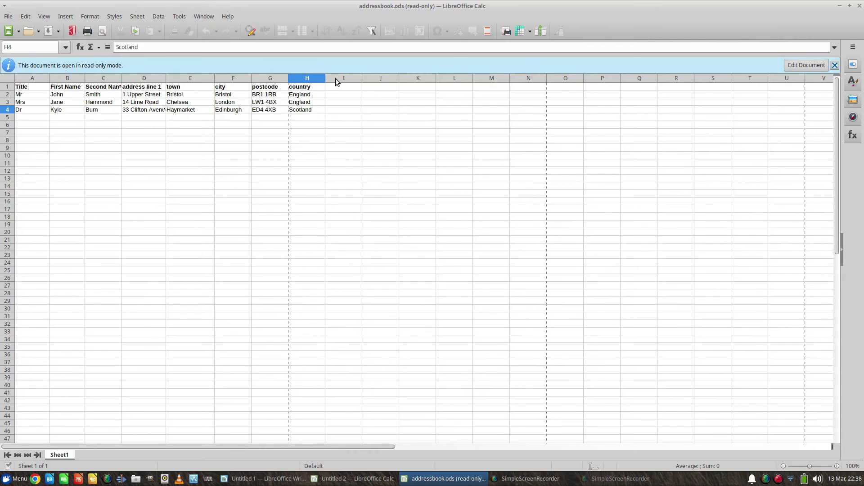
left_click(338, 88)
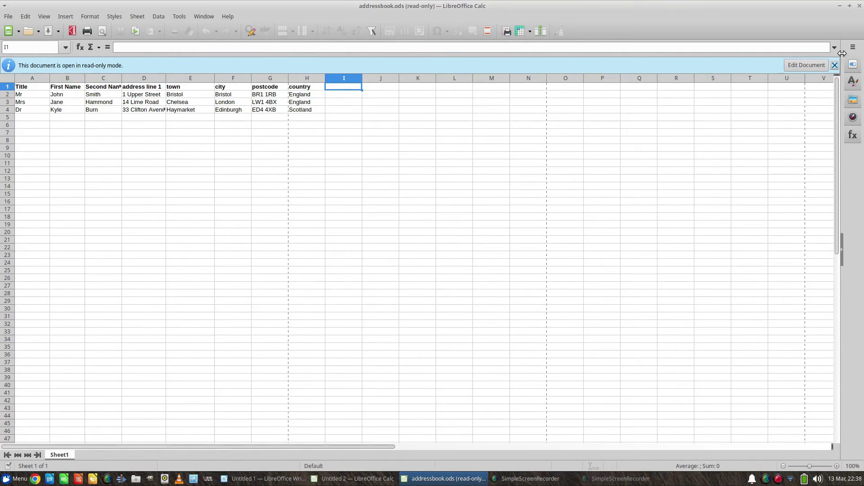
left_click(840, 6)
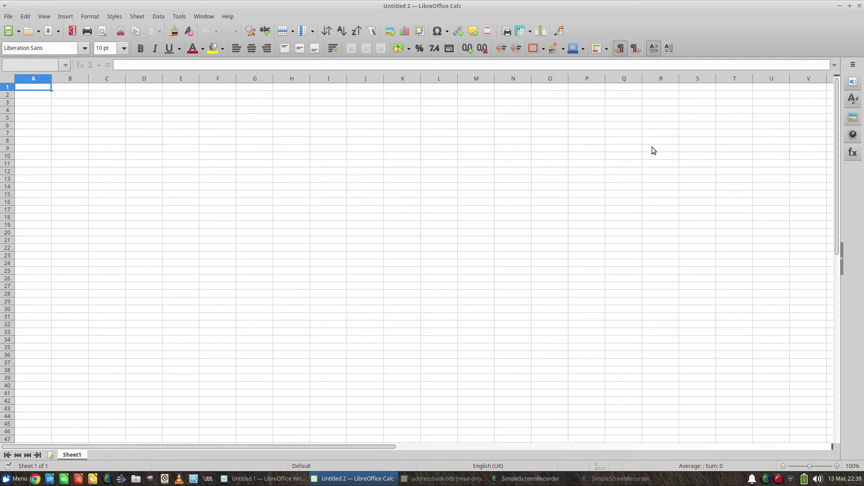
left_click(837, 6)
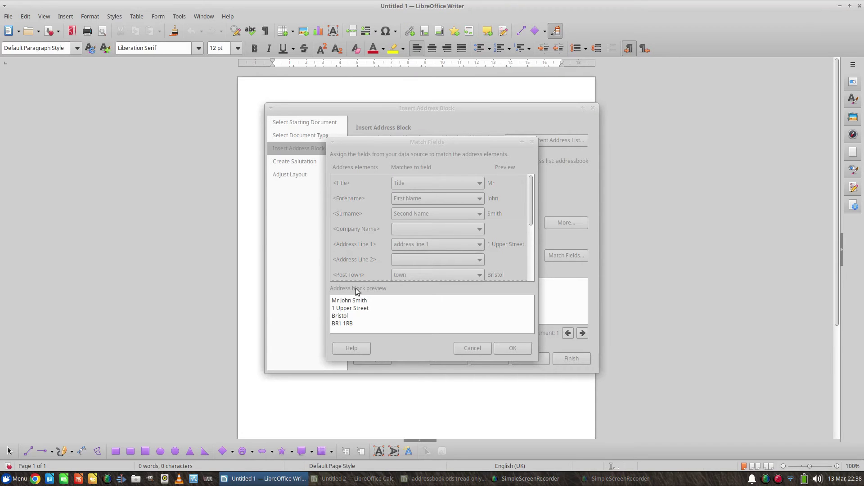
- Leave Company Name unmatched and accept the remaining field matches
left_click(481, 230)
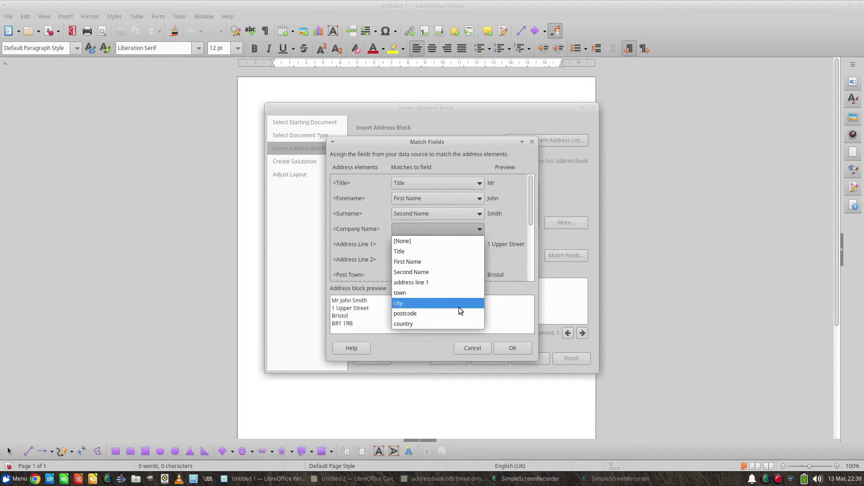
left_click(524, 232)
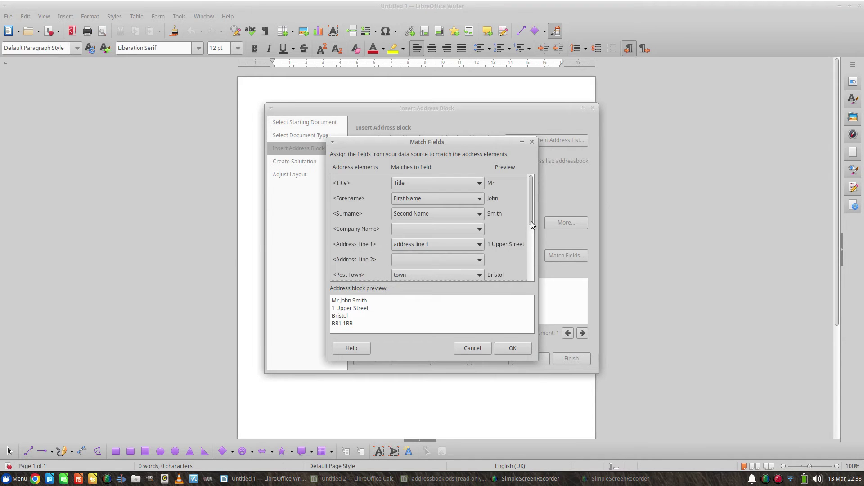
scroll(525, 231, "down", 5)
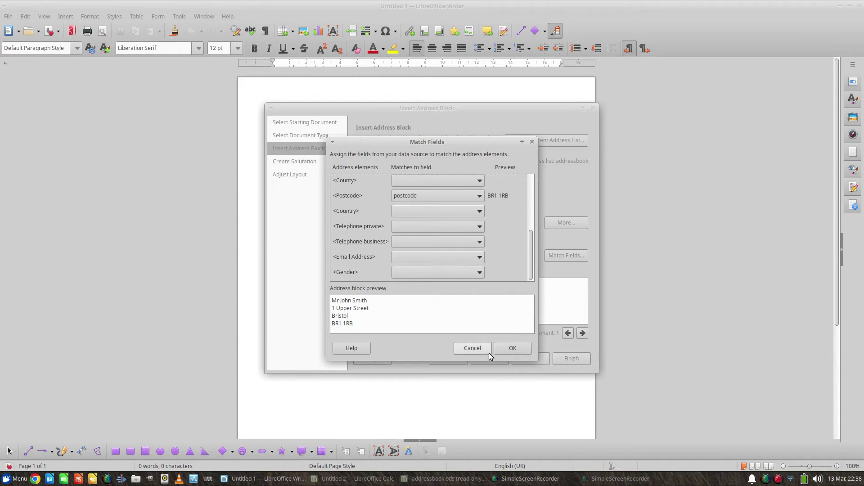
left_click(511, 349)
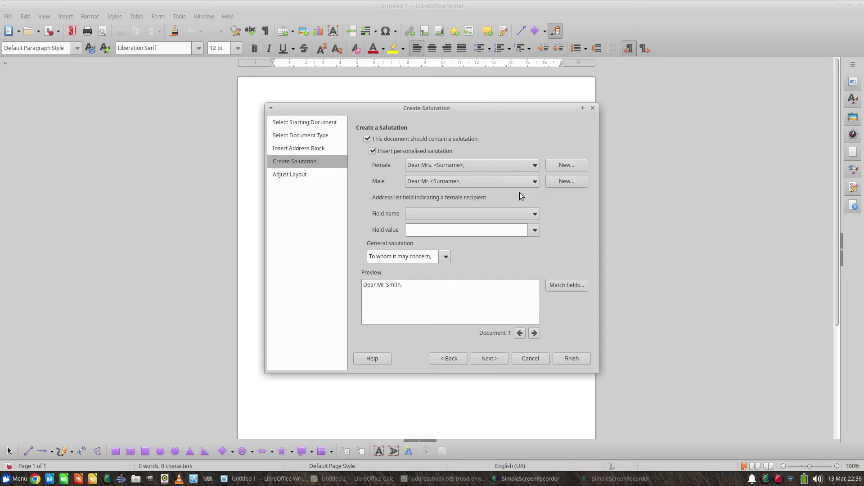
- Build a new female salutation from the Salutation, Title and Surname elements
left_click(566, 165)
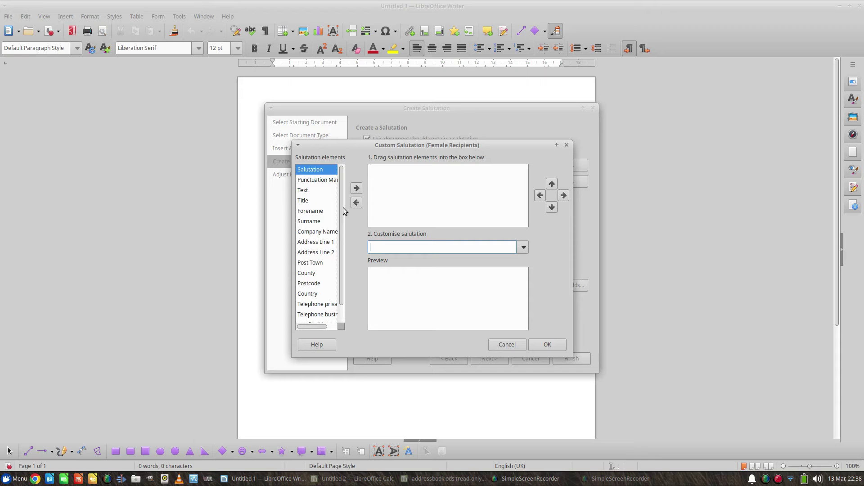
left_click(356, 188)
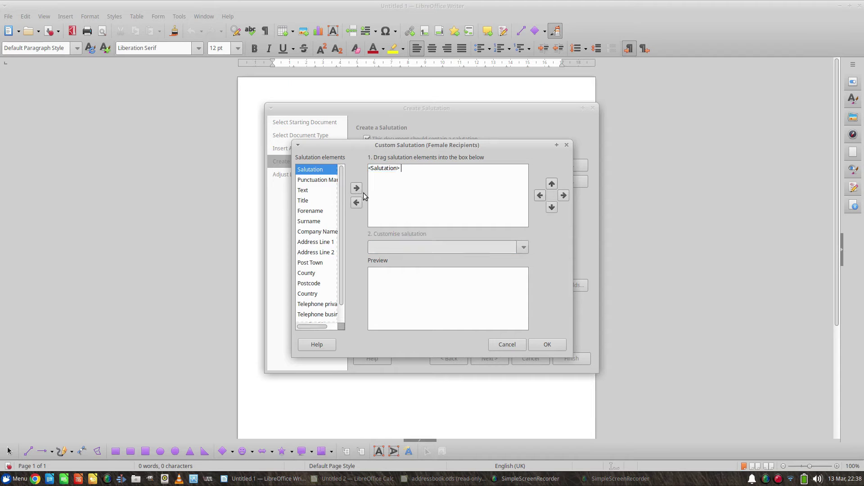
left_click(302, 200)
left_click(356, 189)
left_click(309, 221)
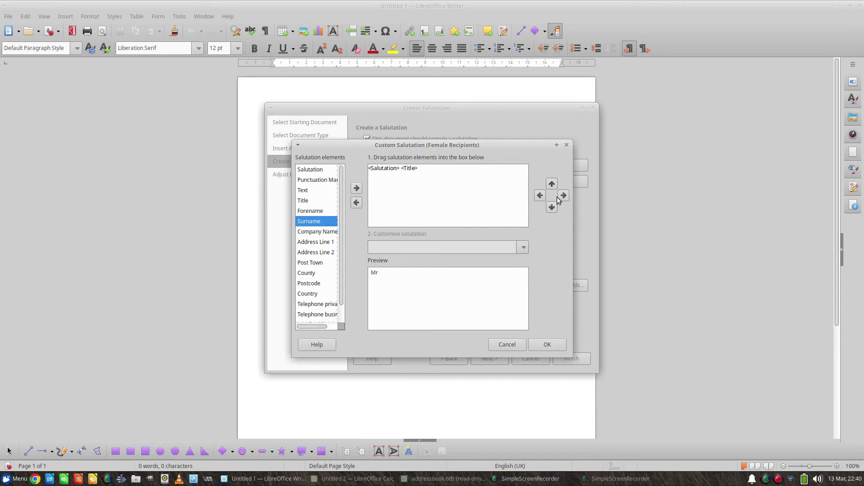
left_click(356, 188)
left_click(563, 195)
- Set the greeting word to Dear, giving 'Dear <Title> <Surname>', and confirm
left_click(380, 168)
left_click(509, 248)
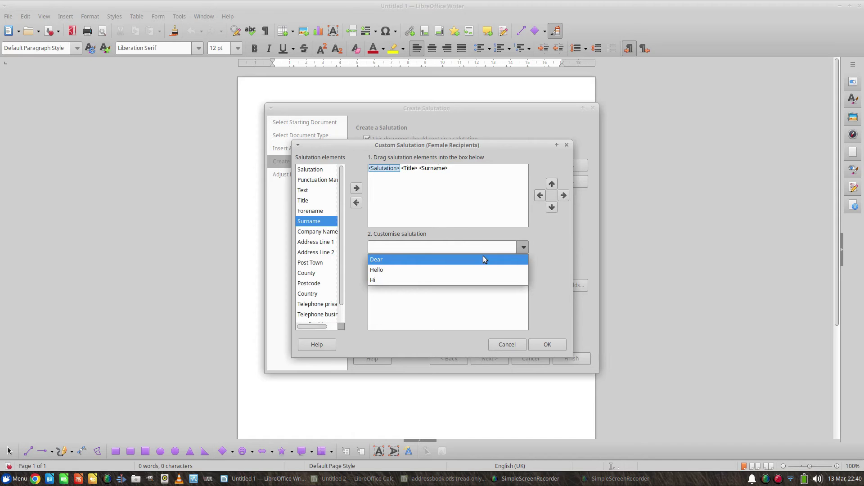
left_click(482, 255)
left_click(523, 250)
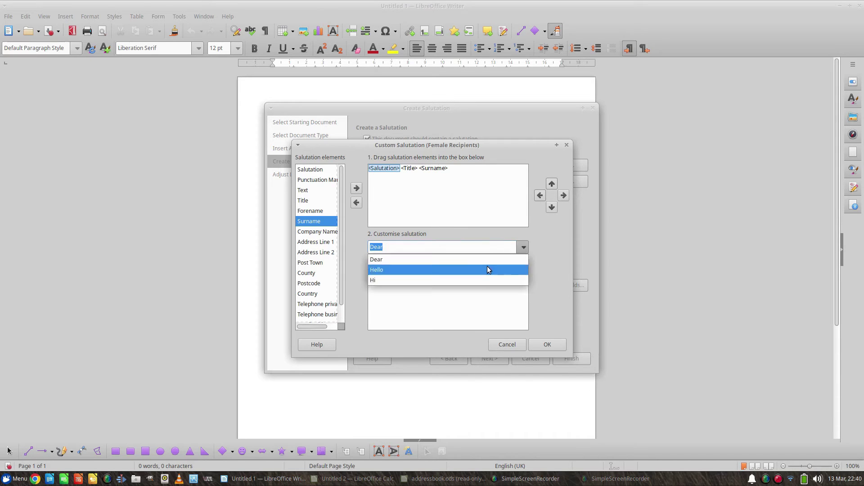
left_click(479, 280)
left_click(524, 248)
left_click(498, 270)
left_click(524, 247)
left_click(502, 259)
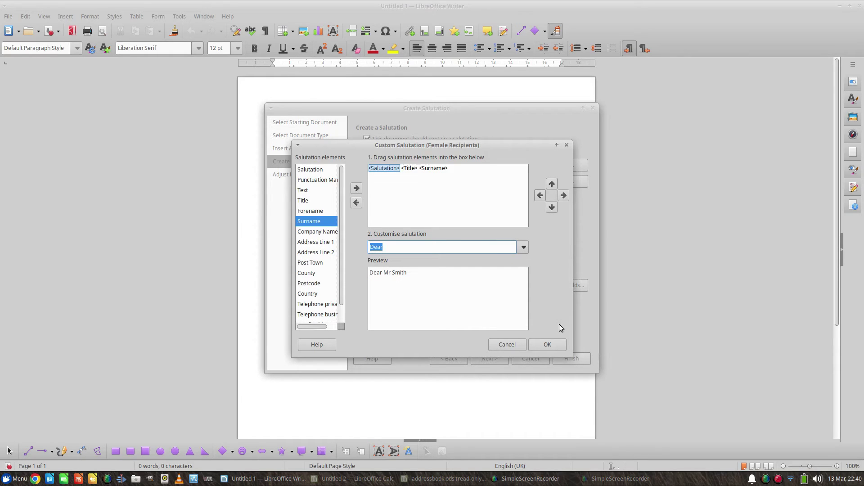
left_click(557, 345)
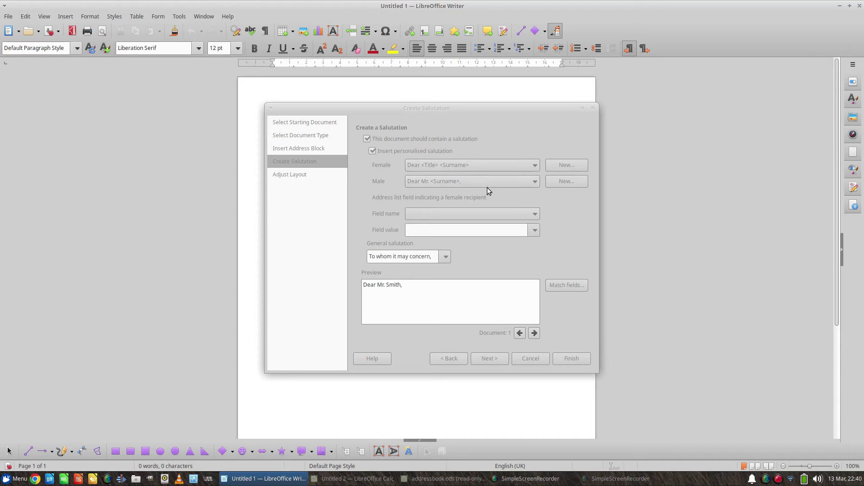
- Start a new male salutation with the Salutation element followed by Title
left_click(553, 186)
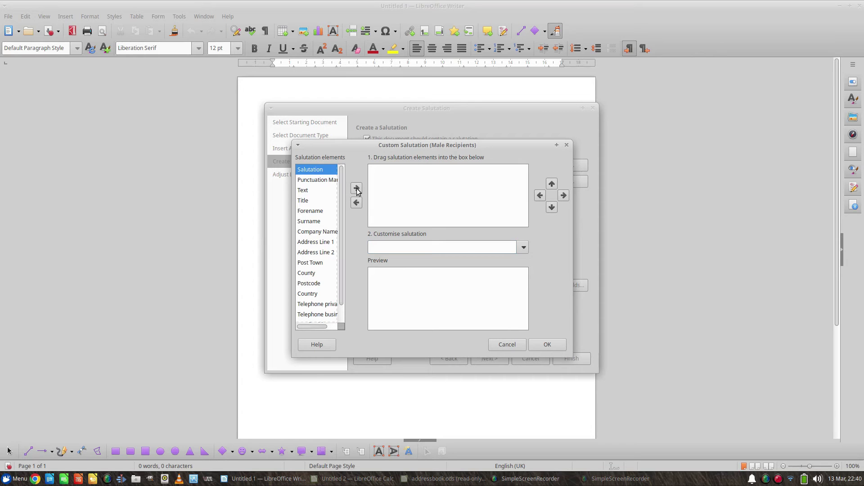
left_click(329, 201)
left_click(311, 169)
left_click(356, 188)
left_click(310, 211)
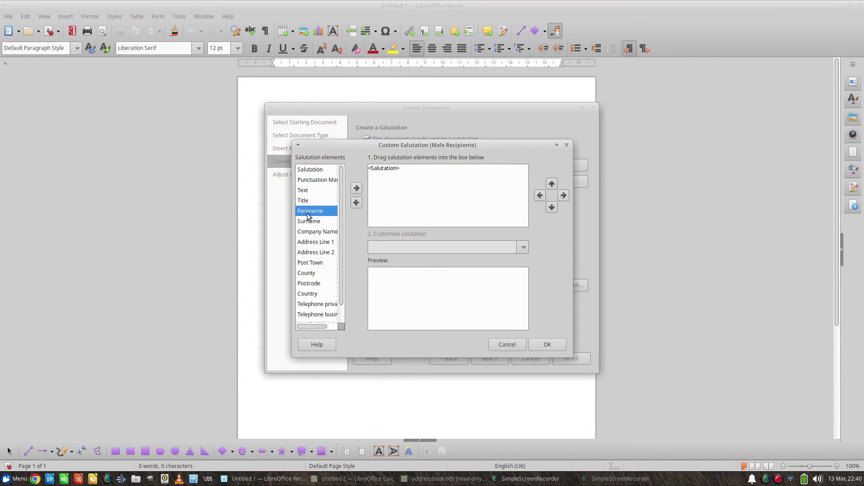
left_click(310, 201)
left_click(356, 188)
left_click(563, 195)
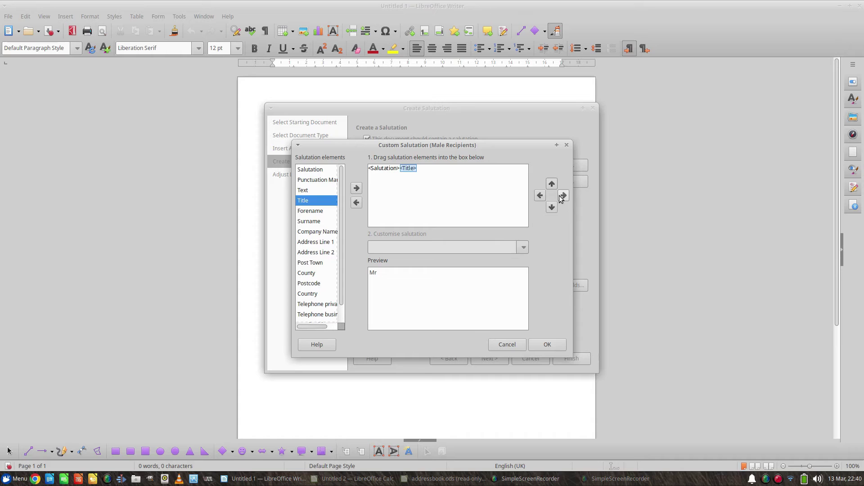
- Add a spaced Surname and choose Dear, giving 'Dear <Title> <Surname>'
left_click(449, 177)
left_click(315, 221)
left_click(356, 188)
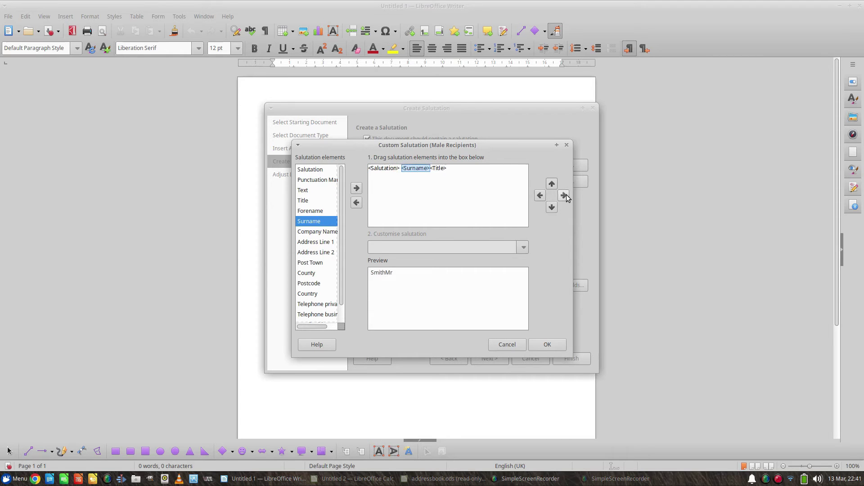
left_click(565, 195)
left_click(564, 195)
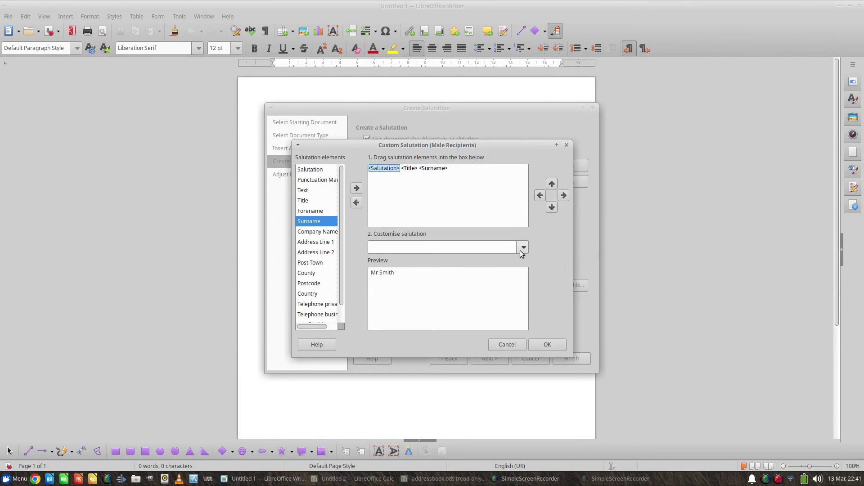
left_click(524, 249)
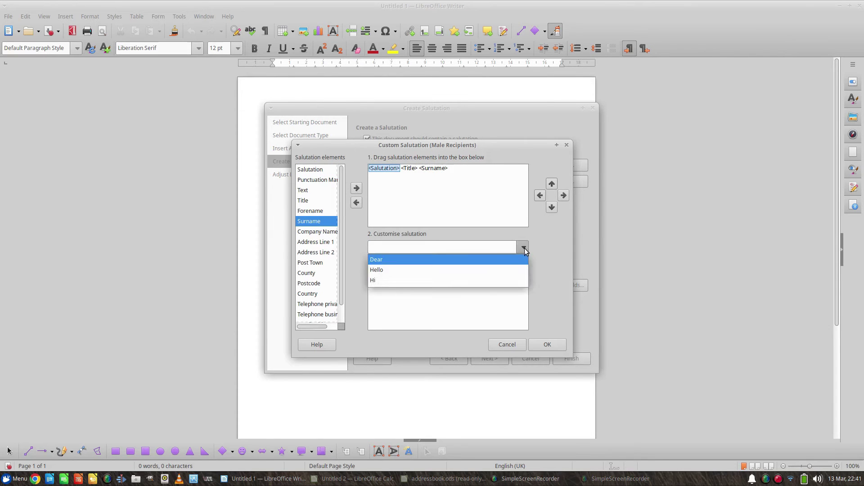
left_click(500, 260)
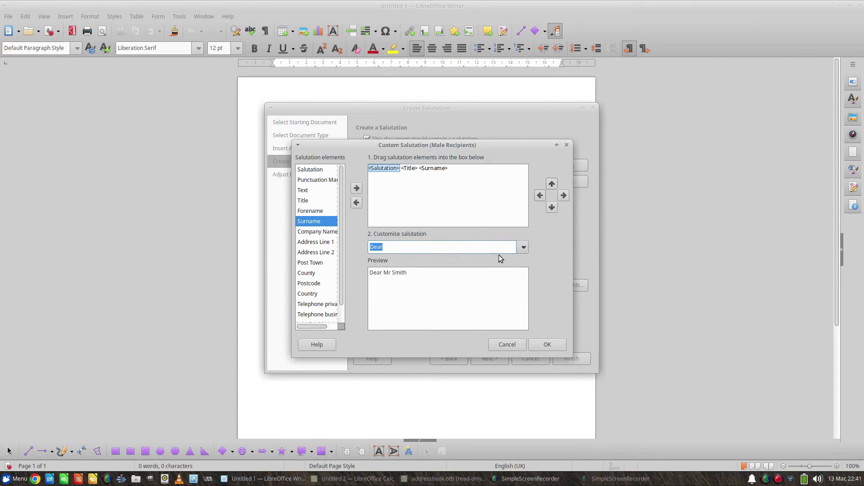
left_click(548, 345)
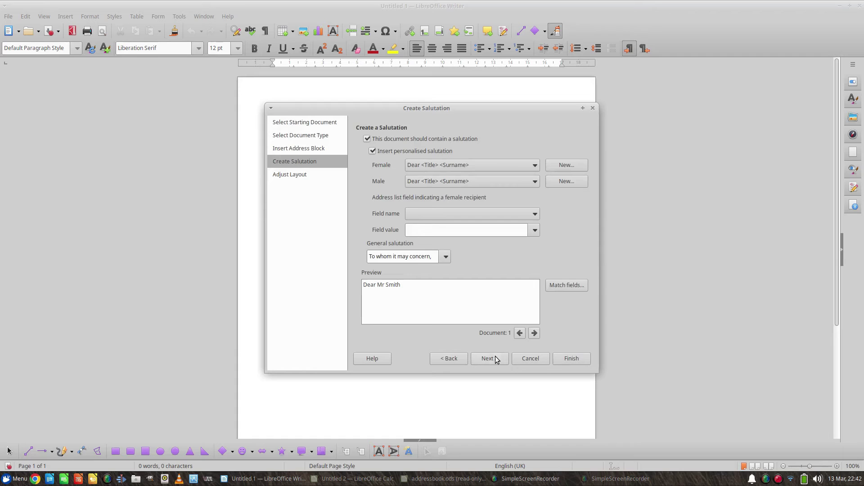
- Go to the layout step and nudge the address block closer to the page top
left_click(498, 359)
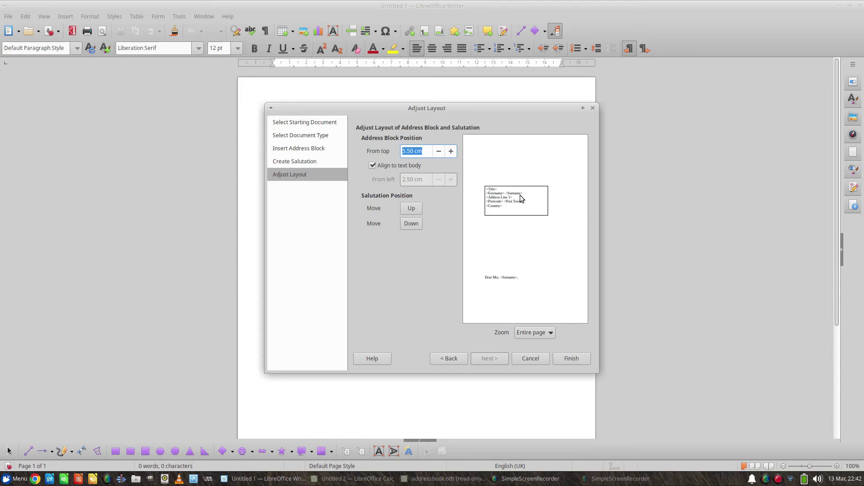
left_click(439, 152)
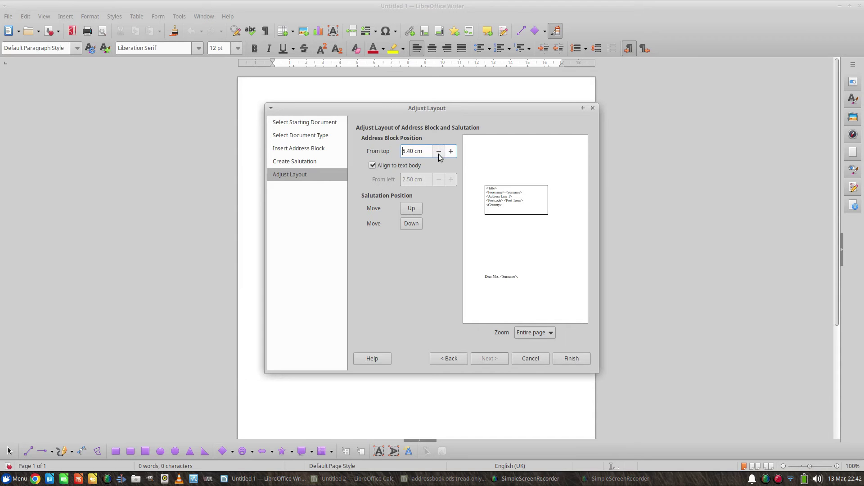
left_click_drag(438, 153, 439, 153)
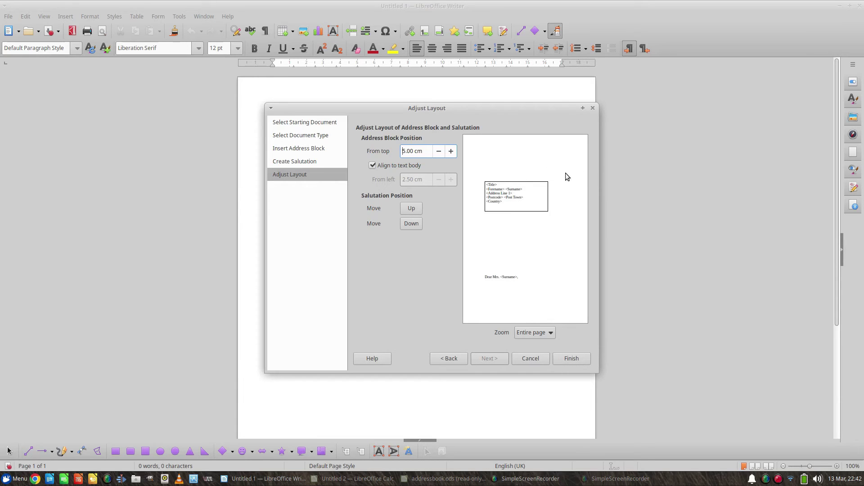
- Raise the salutation line six positions higher on the page
left_click(411, 208)
left_click(411, 209)
left_click(410, 208)
left_click(411, 209)
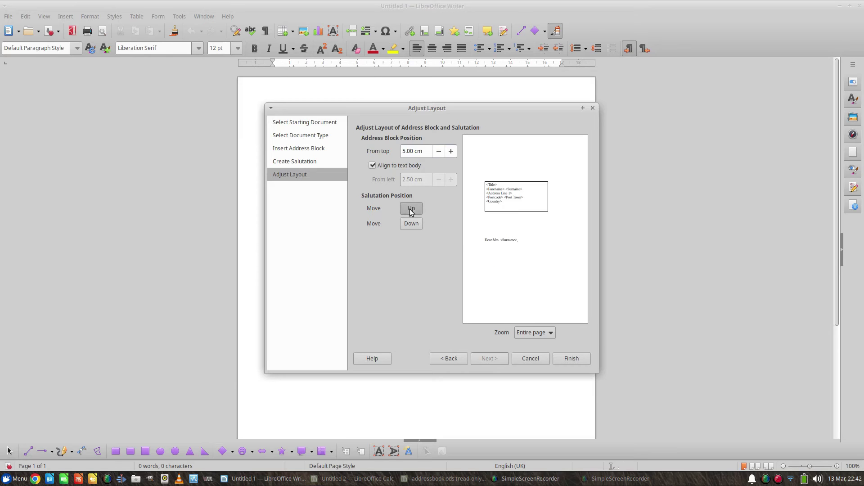
left_click(411, 209)
left_click(411, 209)
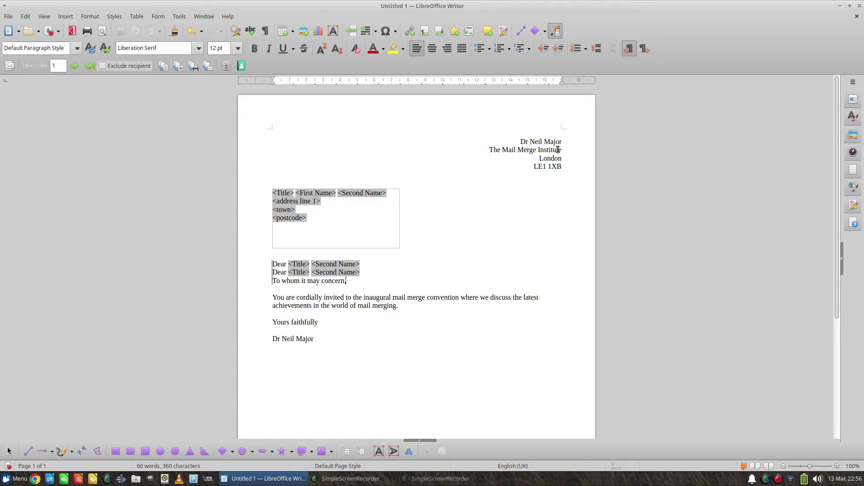
- Save the letter as garysmailmergedocument.odt in Documents
left_click(9, 17)
left_click(44, 144)
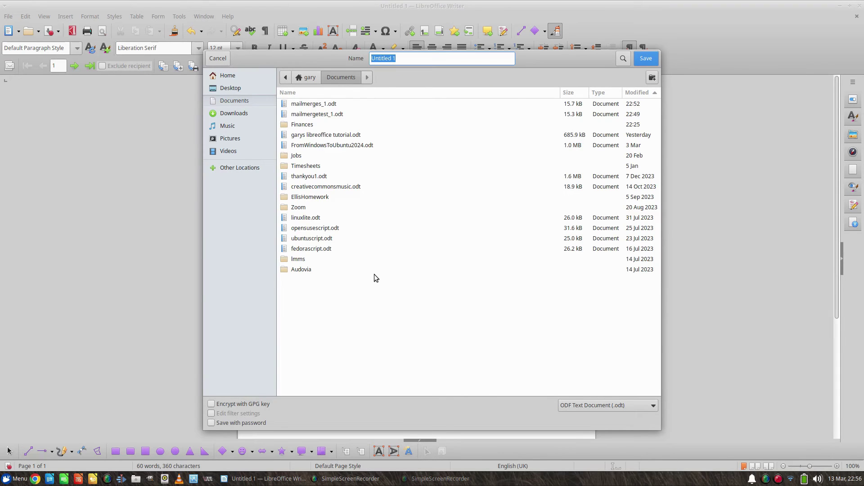
type("garysmailmergedocumen")
key("Return")
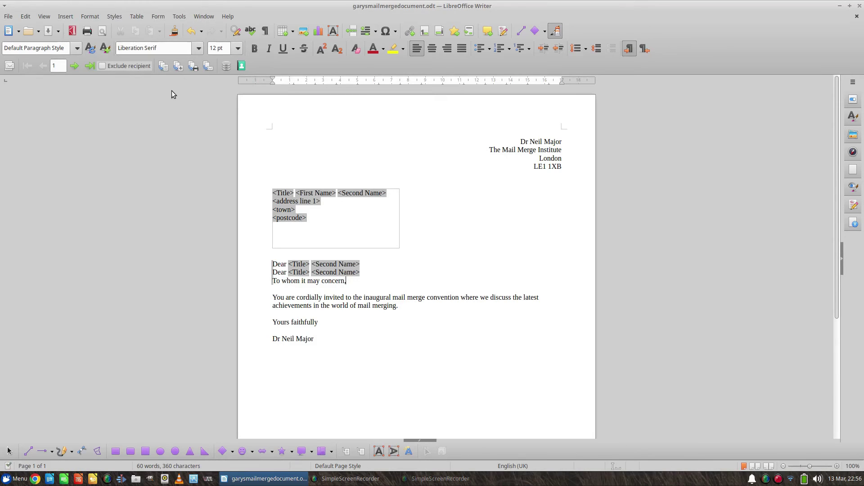
- Merge every record into one large document saved as invitationletters
left_click(179, 66)
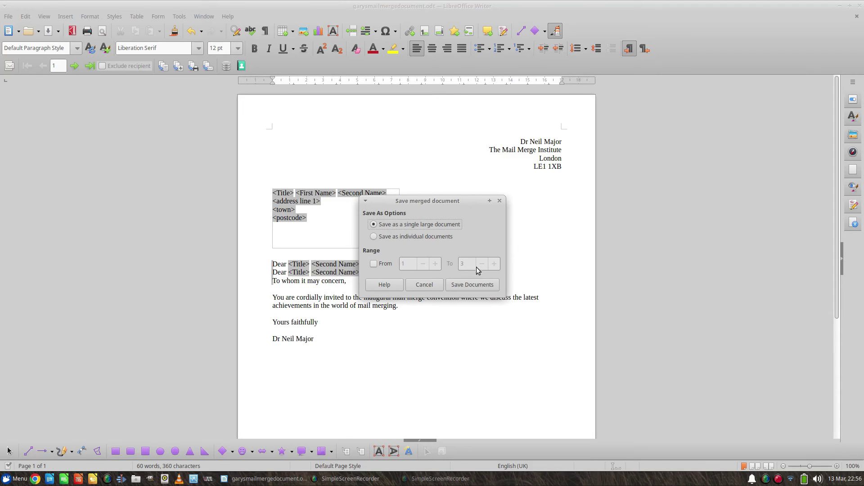
left_click(477, 287)
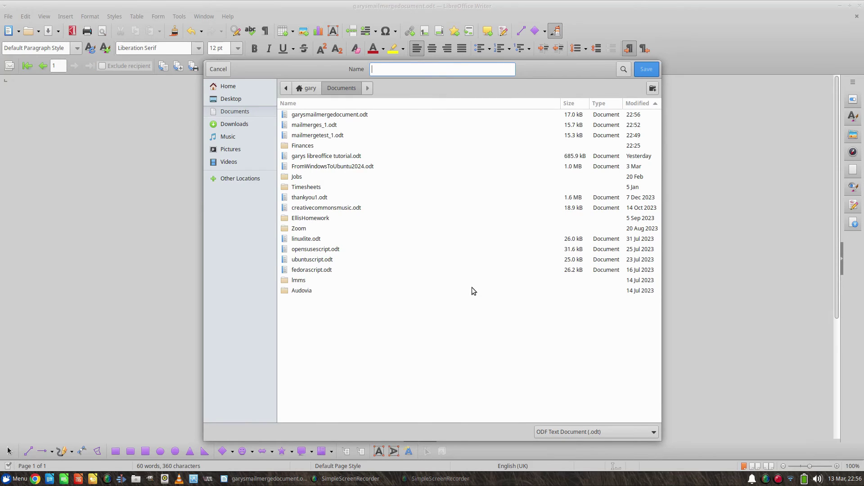
type("invitationletters")
key("Return")
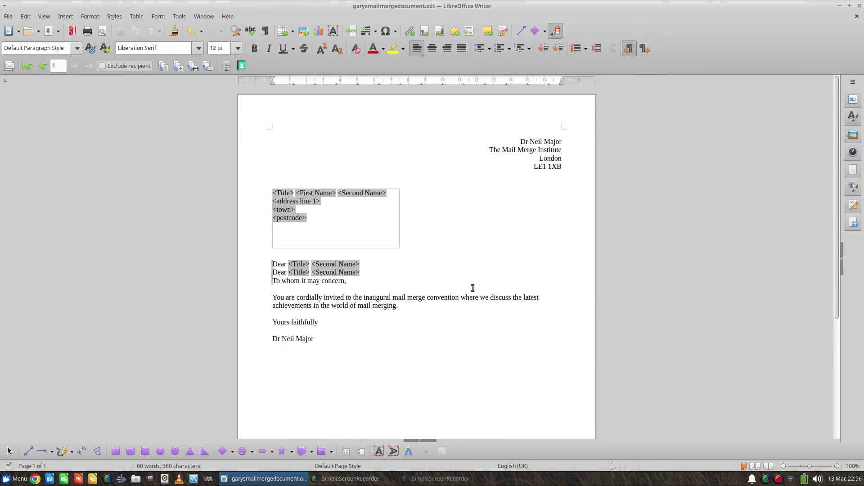
- Open invitationletters.odt from the Documents folder through the file manager
left_click(136, 480)
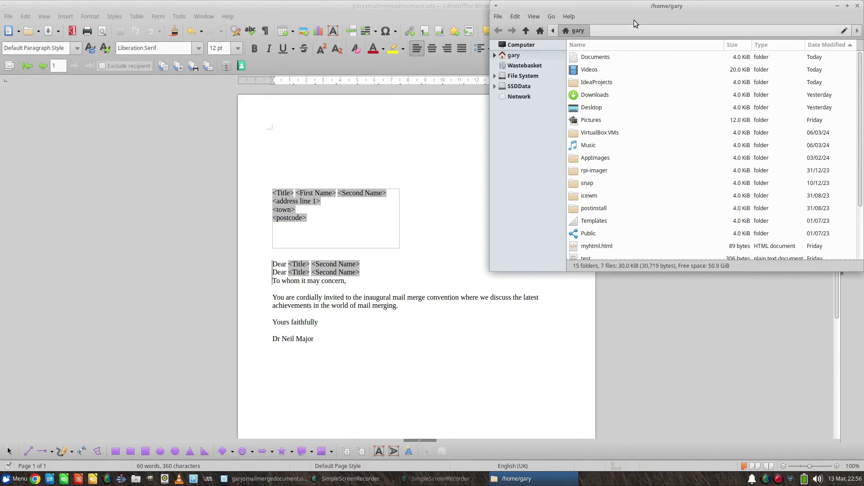
left_click_drag(634, 20, 323, 131)
double_click(263, 174)
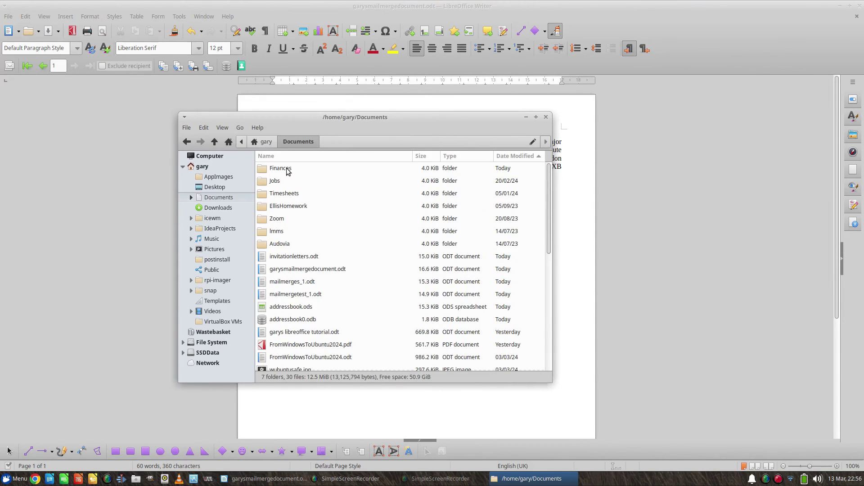
double_click(293, 256)
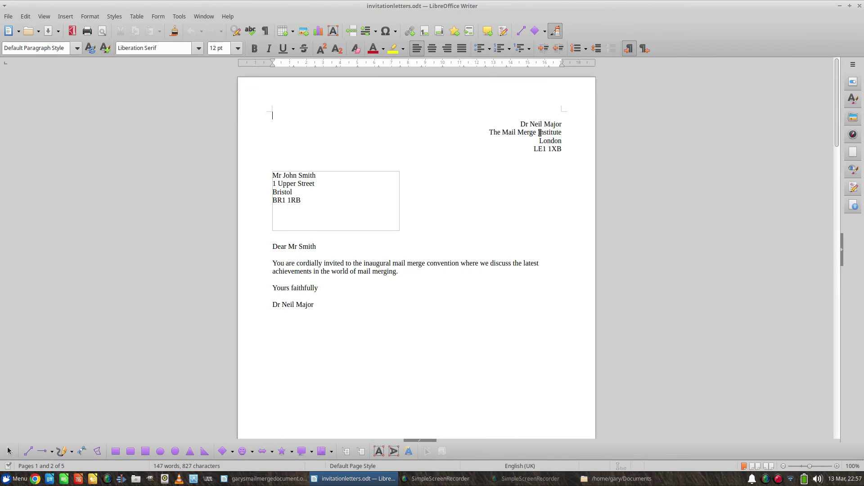
- Scroll through the personalised letters, then close invitationletters.odt
scroll(333, 195, "down", 10)
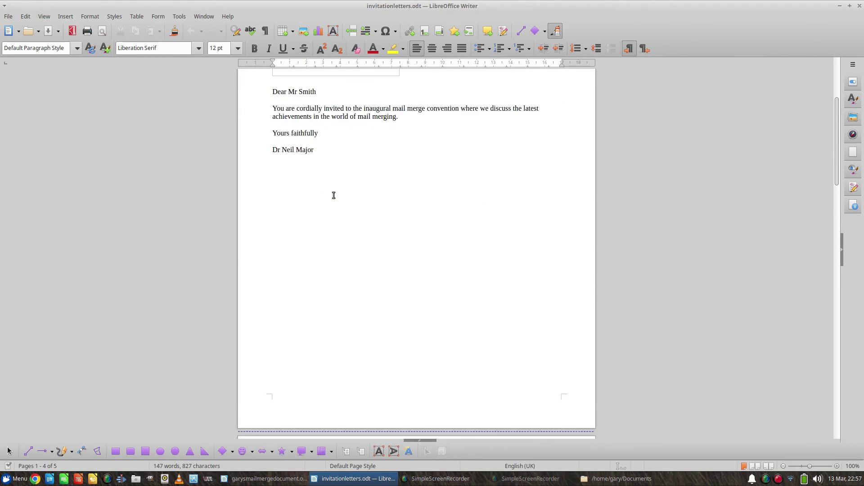
scroll(334, 196, "down", 10)
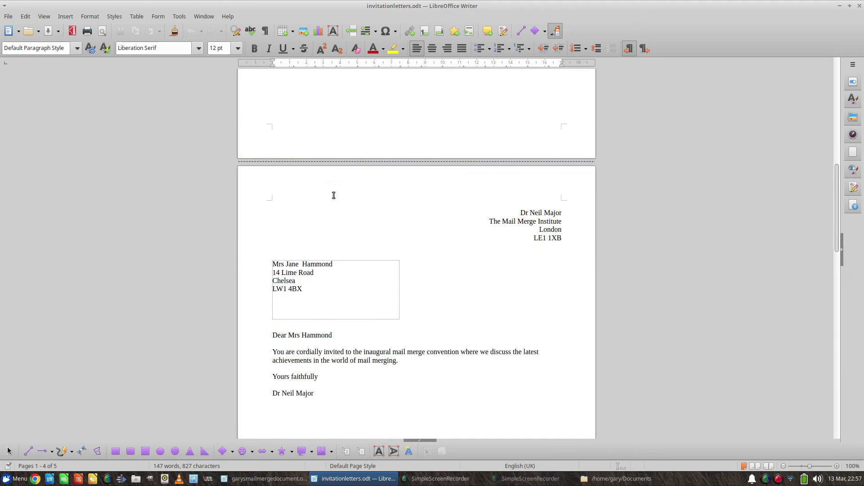
scroll(334, 196, "down", 15)
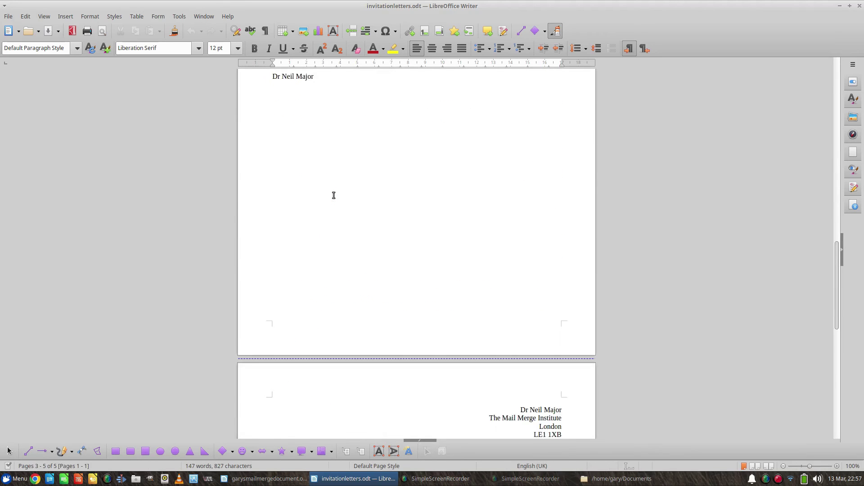
scroll(334, 196, "down", 12)
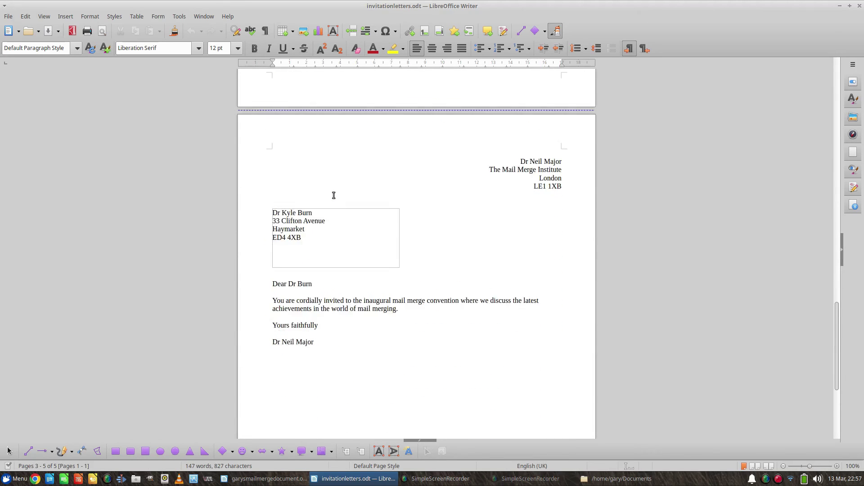
scroll(334, 196, "down", 3)
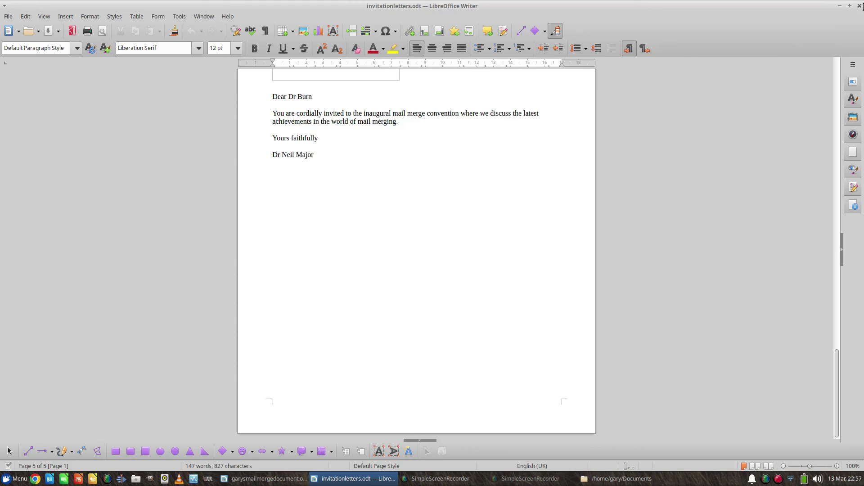
left_click(860, 5)
- Preview the template for the third and second recipients, selecting the second record in the data view
left_click(701, 254)
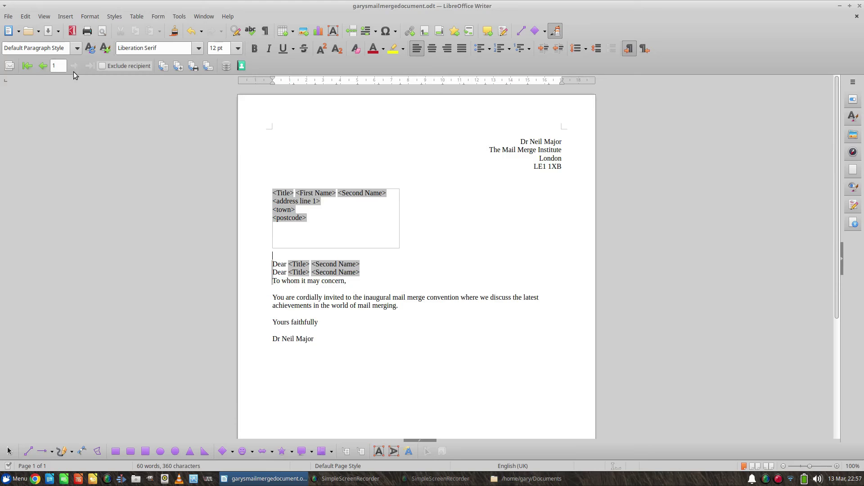
left_click(46, 68)
left_click(46, 68)
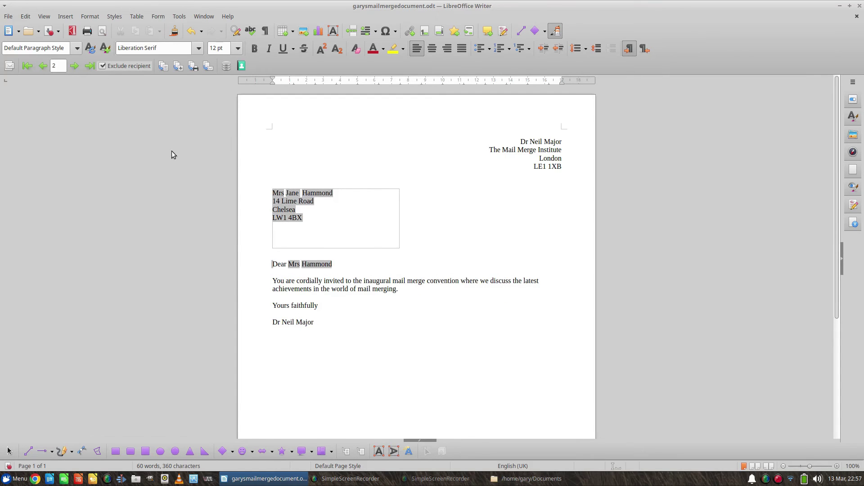
left_click(226, 66)
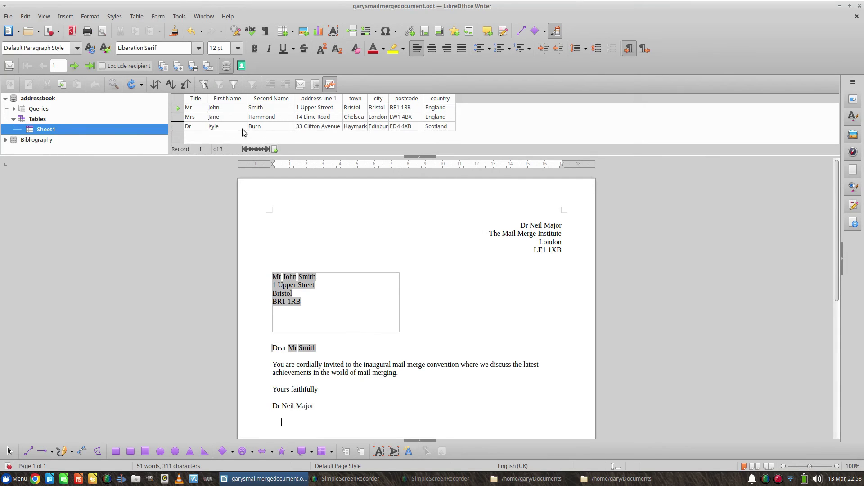
left_click(187, 117)
key("ctrl+shift+F4")
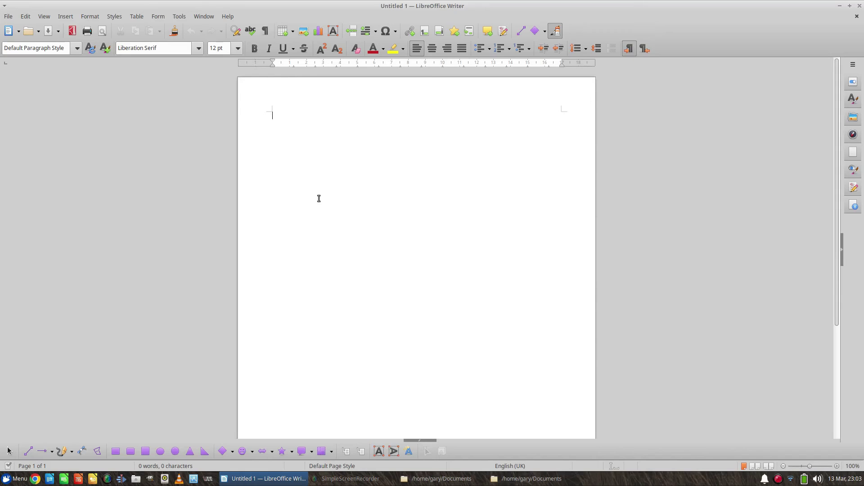
- Turn on the Mail Merge toolbar from the View > Toolbars menu
left_click(46, 16)
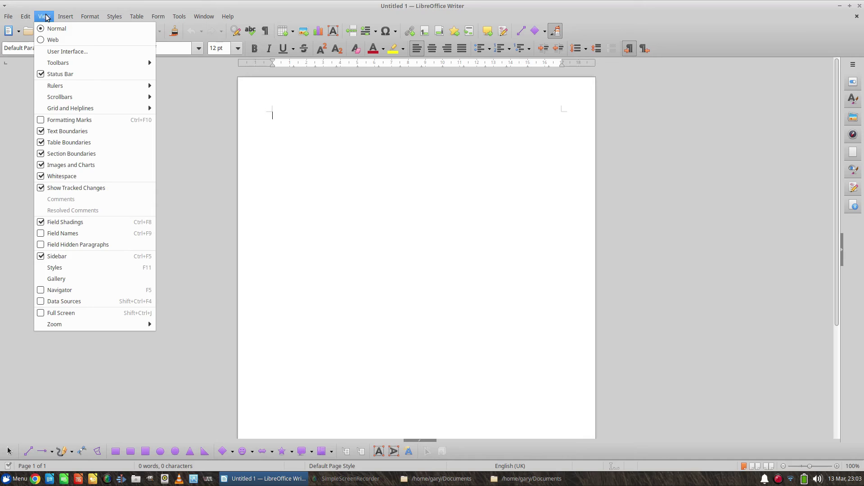
mouse_move(75, 63)
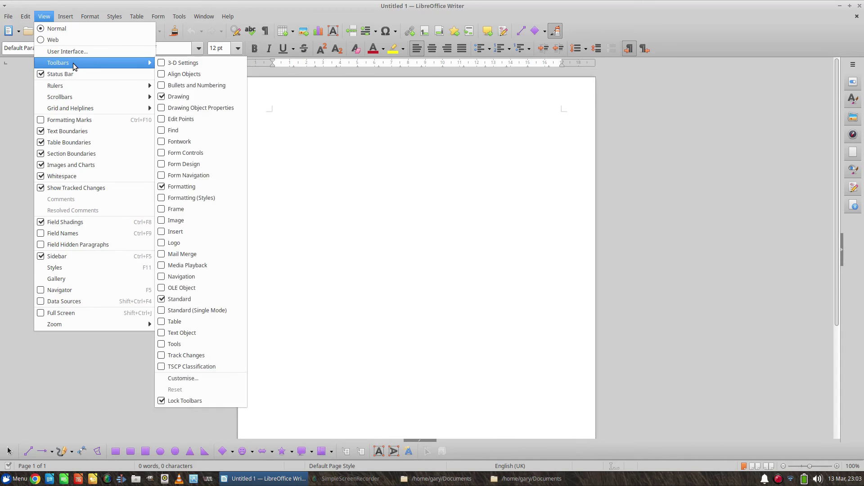
left_click(163, 254)
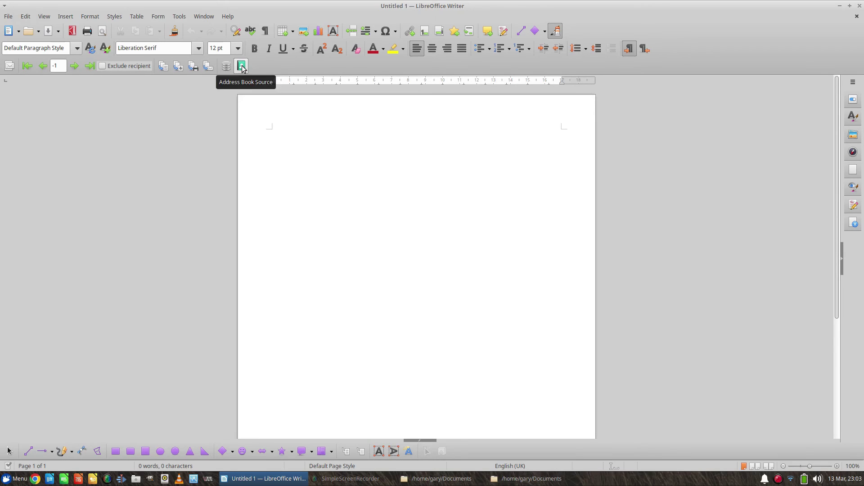
- Show the addressbook's Sheet1 table records in the data source view
left_click(227, 66)
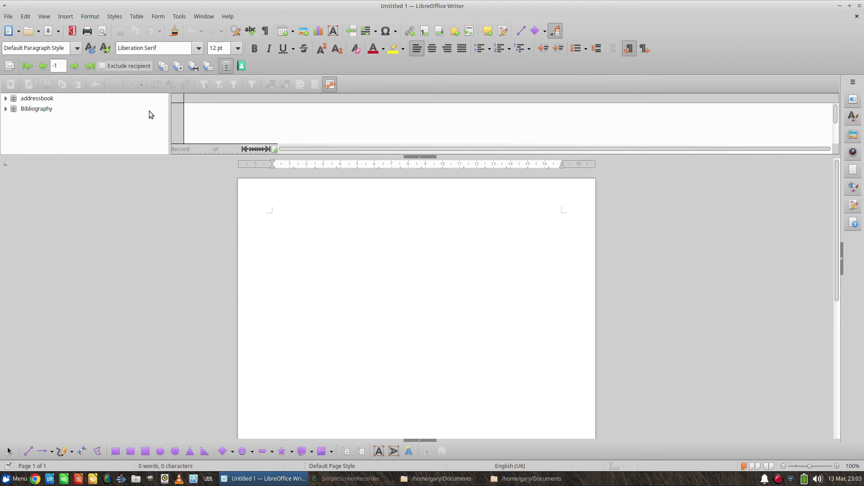
left_click(6, 99)
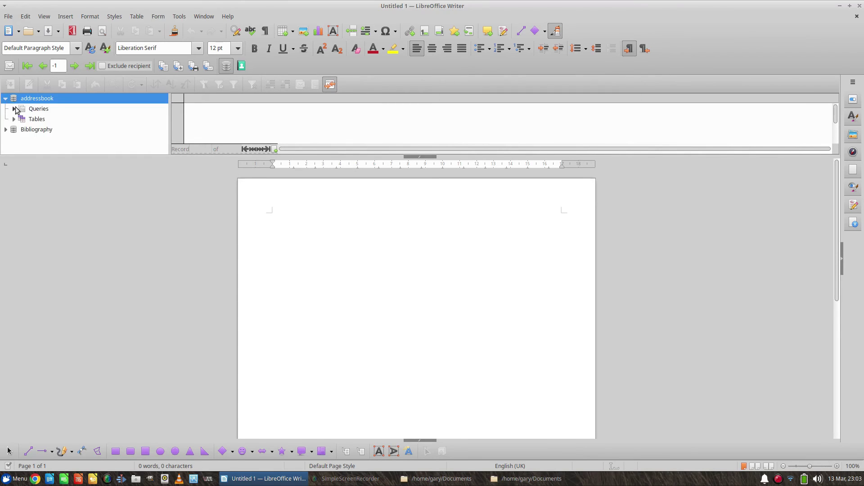
left_click(15, 119)
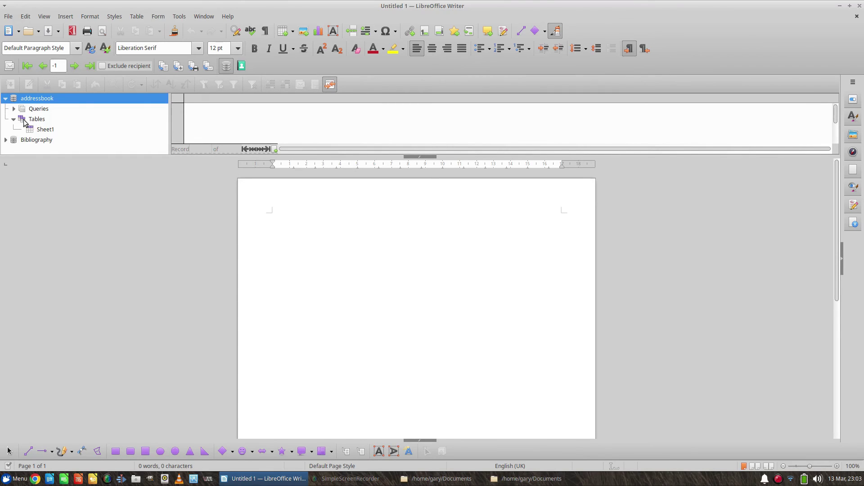
left_click(45, 130)
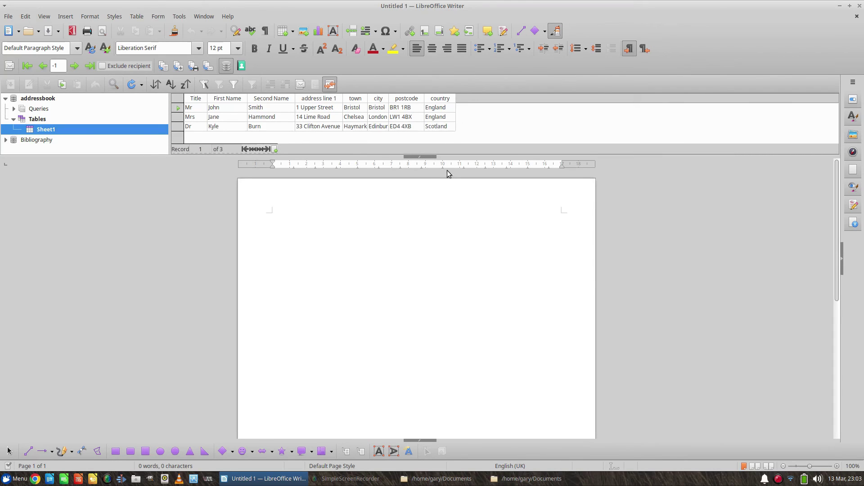
left_click(446, 49)
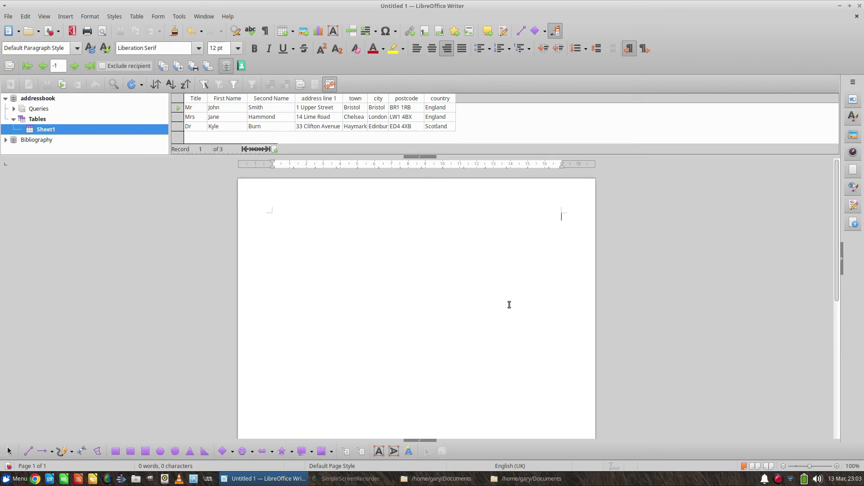
key("BackSpace")
type("EverydayLinuxUser")
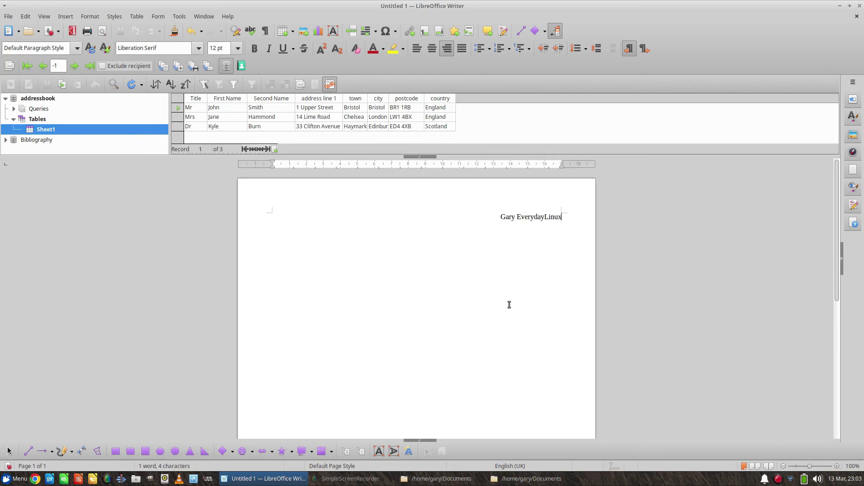
key("Return")
type("Youtube.com/@everydaylinuxuser")
key("Return")
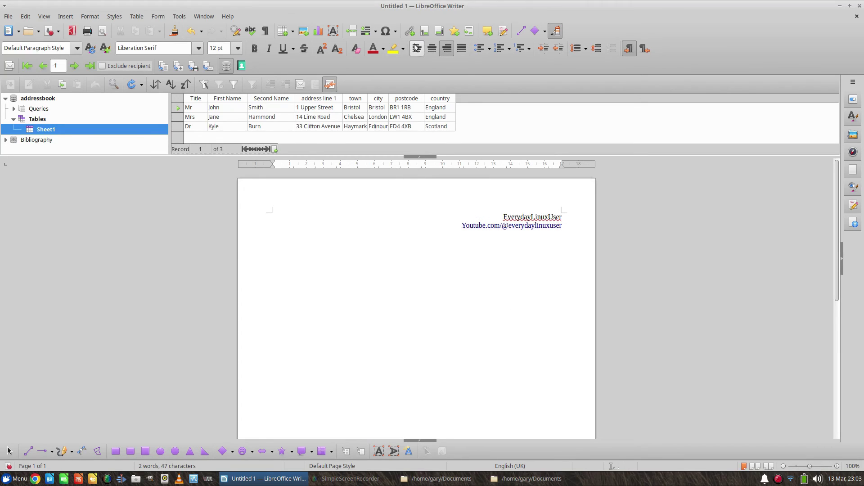
- Left-align and add Title, First Name and Second Name fields after 'Dear'
left_click(416, 48)
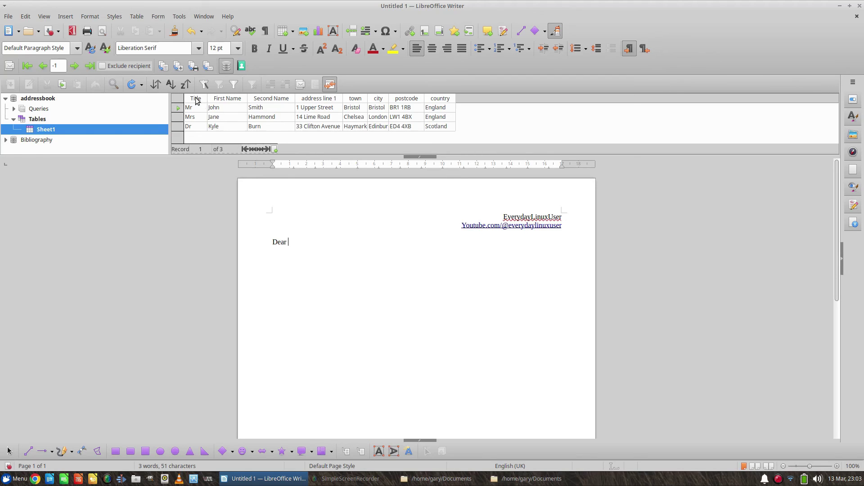
mouse_move(197, 99)
left_mouse_down()
mouse_move(331, 245)
mouse_move(293, 244)
left_mouse_up()
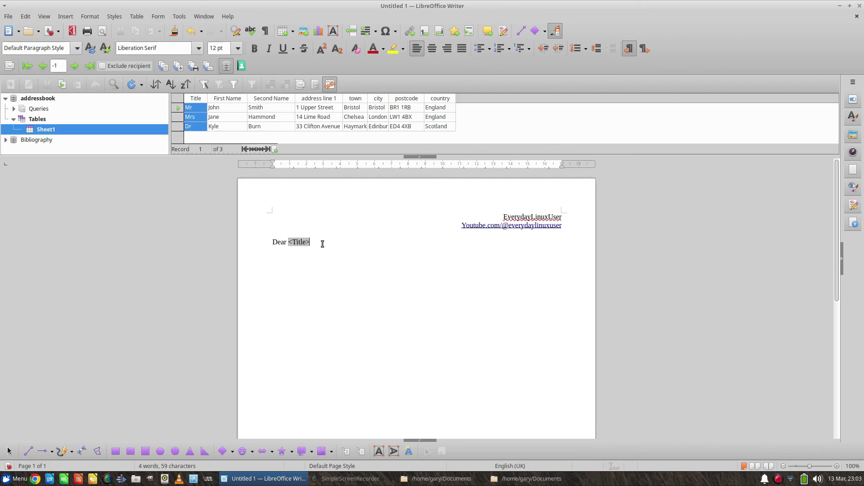
left_click_drag(227, 98, 316, 243)
left_click_drag(272, 99, 358, 244)
- Type the like-and-subscribe request and a 'Regards' sign-off with the sender's first name
type("If you like this series of videos, you should click ")
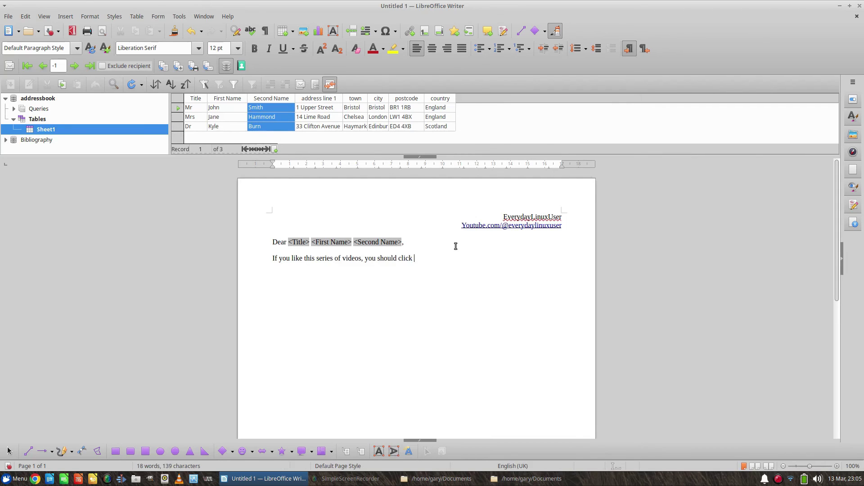
type("the like button and subscribe to the channel for more content.")
key("Return")
type("Regards")
key("Return")
type("Gary Newell")
key("BackSpace")
key("BackSpace")
key("BackSpace")
key("BackSpace")
key("BackSpace")
key("BackSpace")
key("BackSpace")
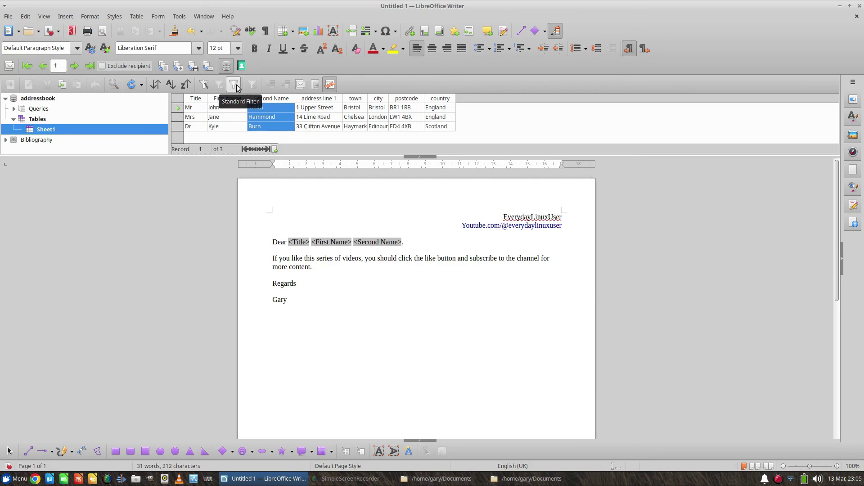
- Save the letter template as subscribetome.odt
left_click(179, 66)
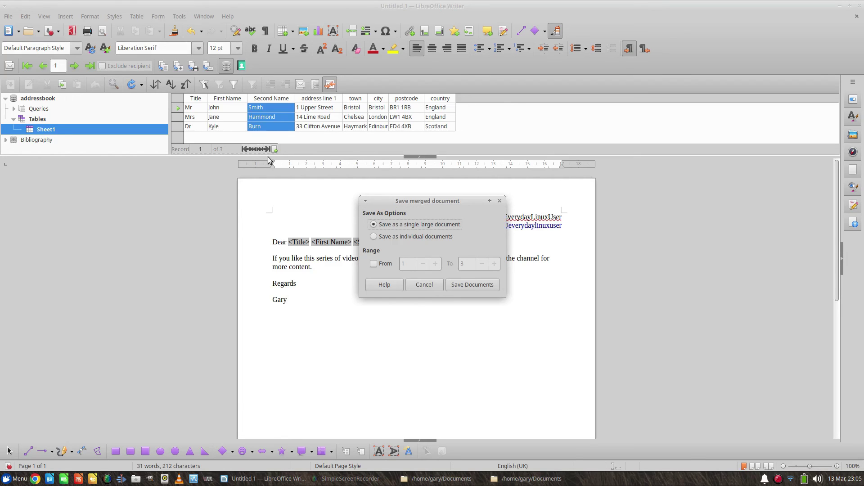
left_click(433, 288)
left_click(428, 313)
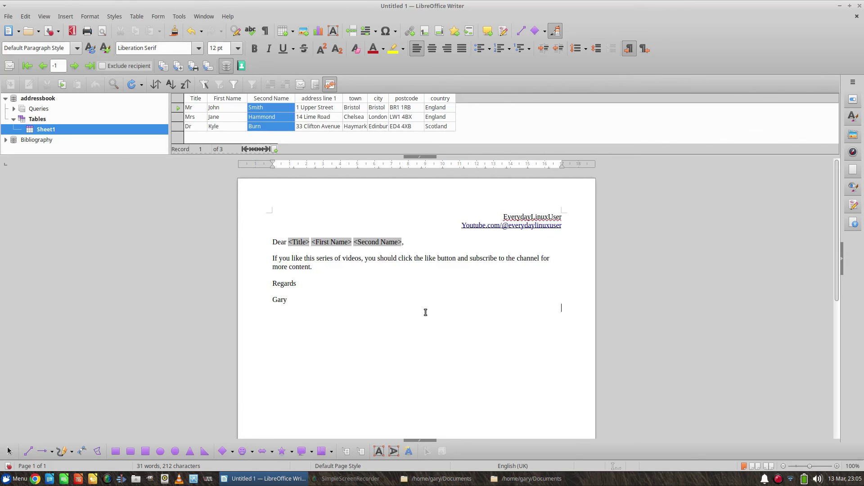
left_click(8, 16)
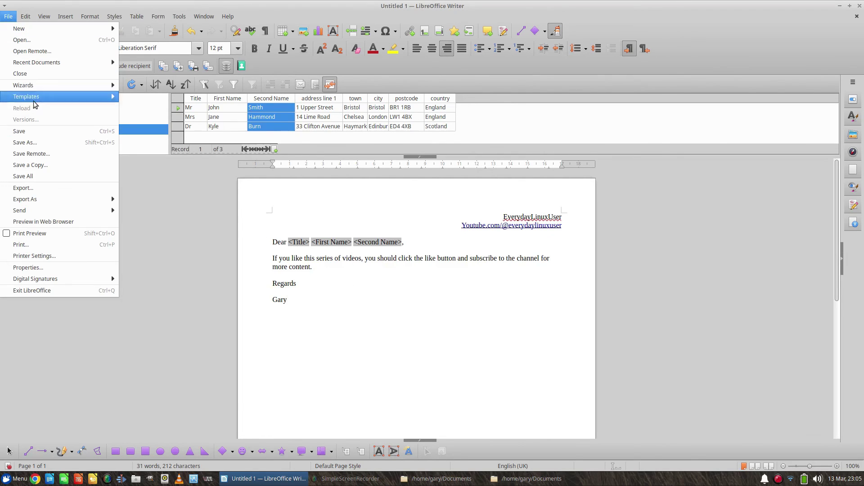
left_click(47, 143)
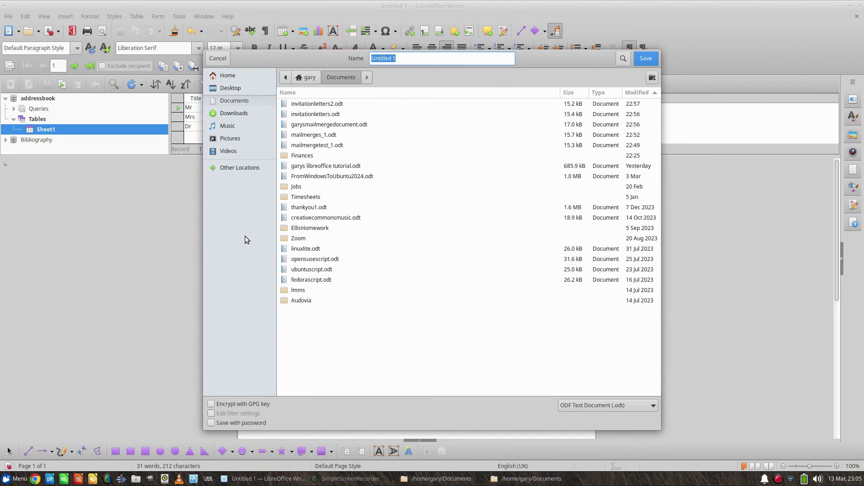
type("subscribe")
type("ome")
key("Return")
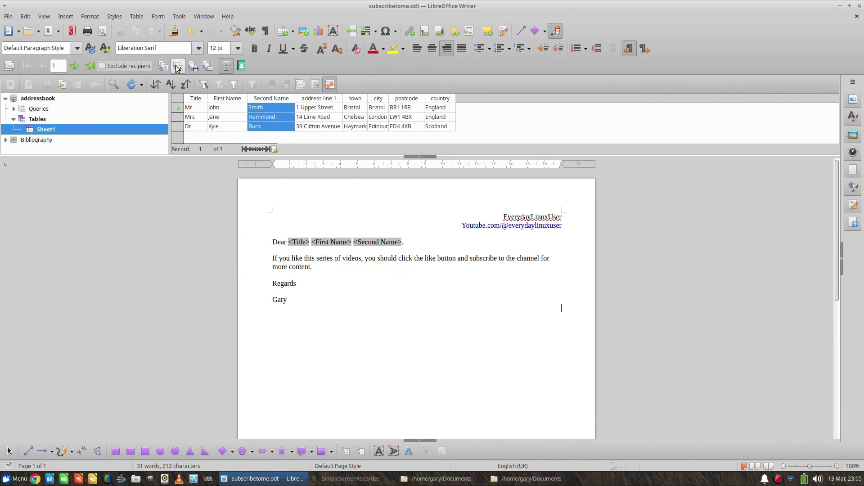
- Merge the letters into one large document named subscribetomeletters
left_click(176, 66)
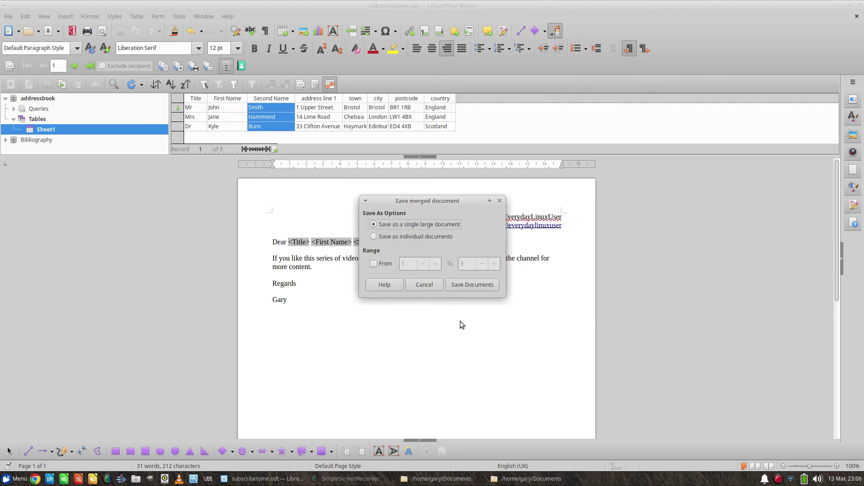
left_click(469, 285)
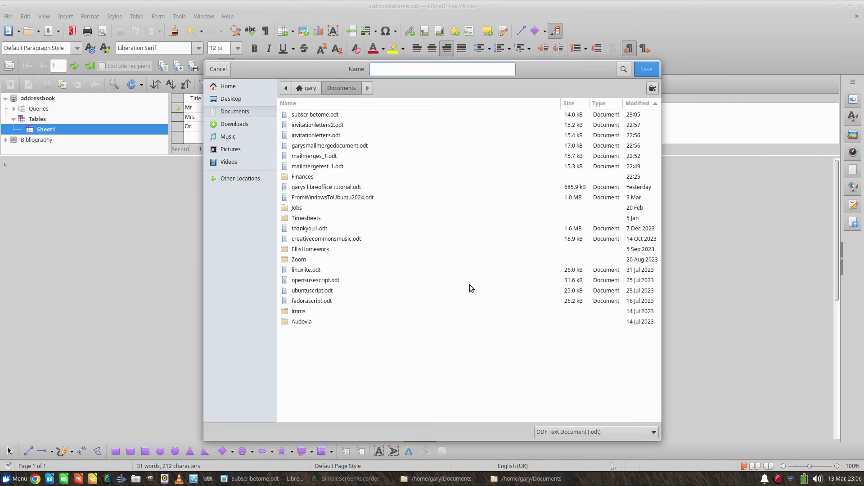
type("su")
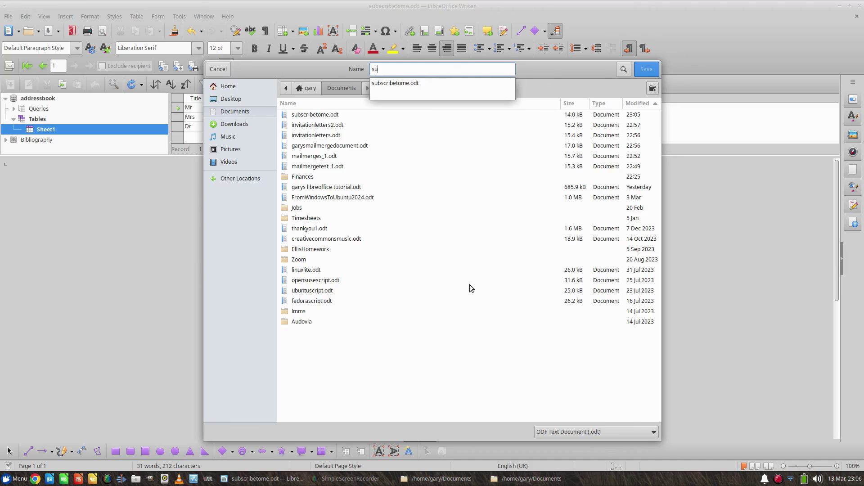
type("bscribetome")
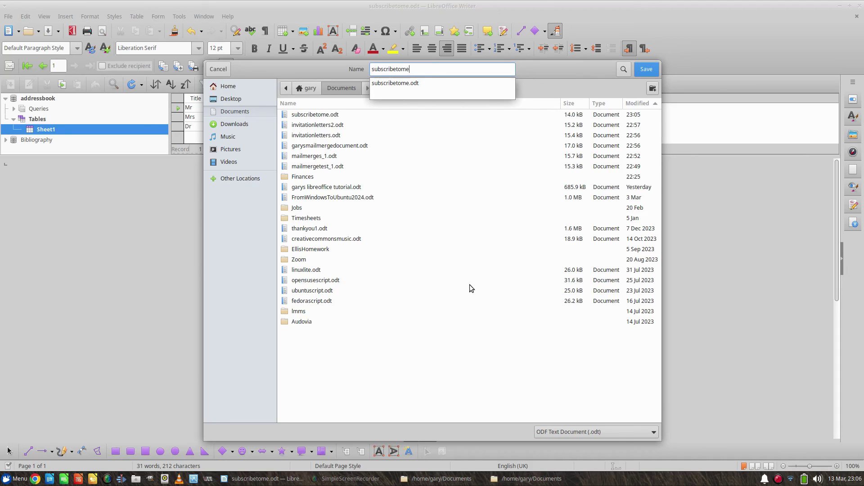
type("leters")
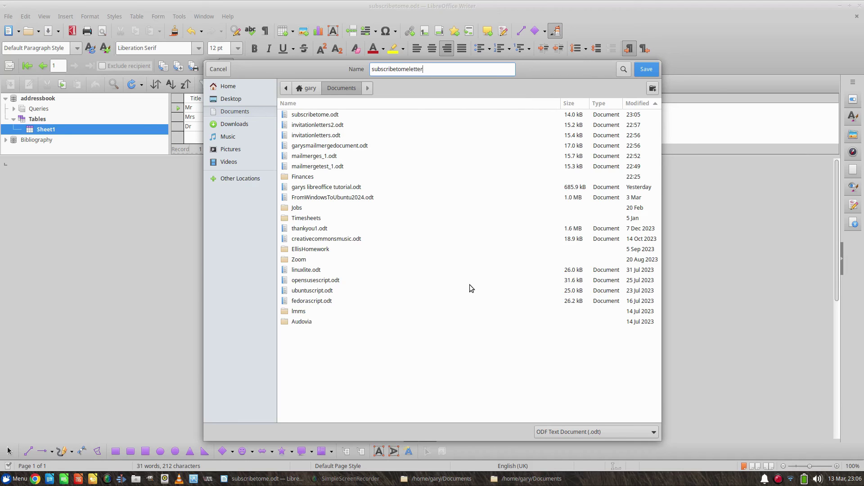
key("Return")
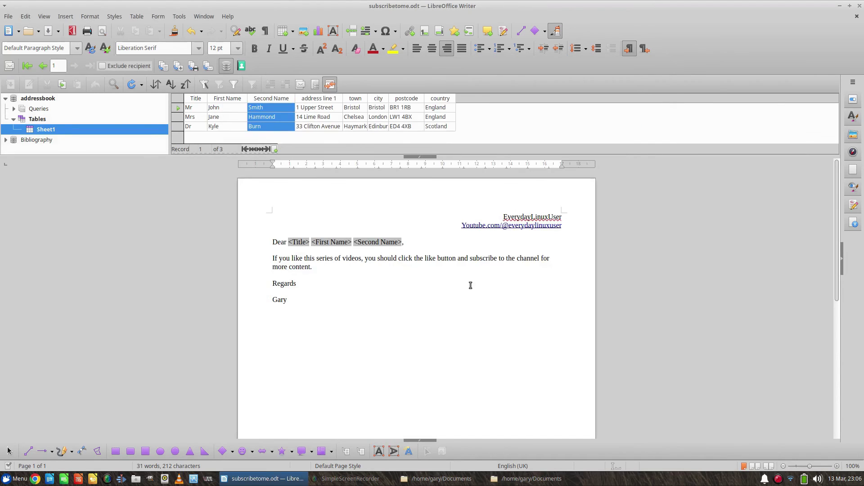
- Open subscribetomeletters.odt from the Documents folder in the file manager
left_click(135, 478)
double_click(108, 57)
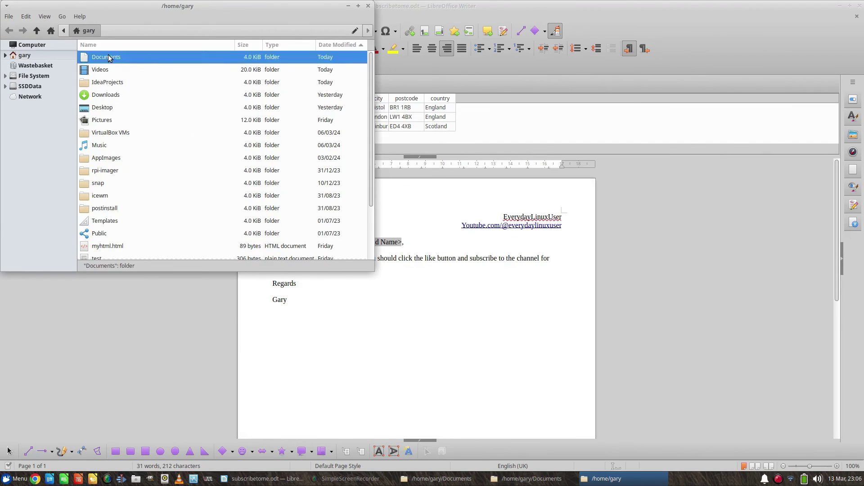
double_click(145, 146)
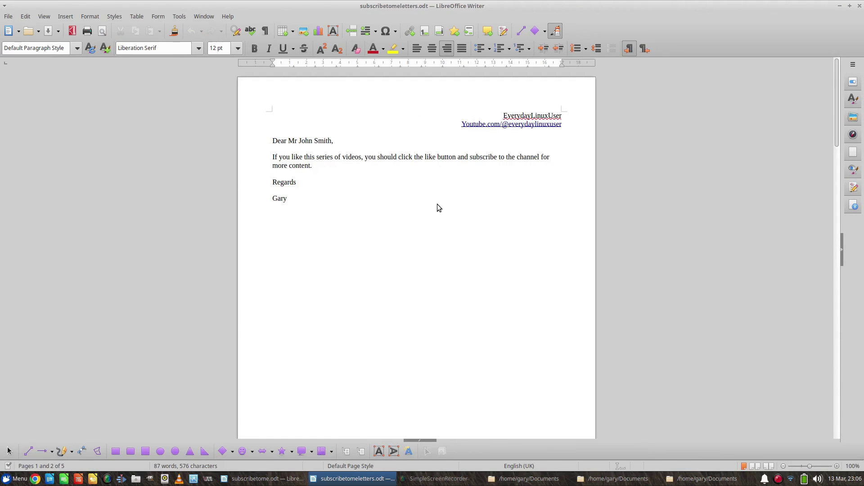
- Scroll through the personalised letters, then jump back to the first one
scroll(437, 203, "down", 5)
scroll(436, 204, "down", 5)
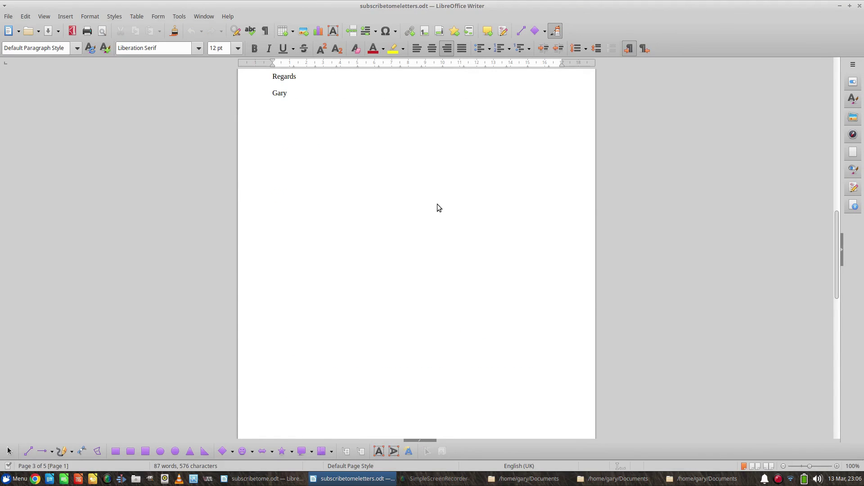
scroll(438, 207, "down", 5)
scroll(438, 208, "down", 5)
scroll(439, 207, "up", 3)
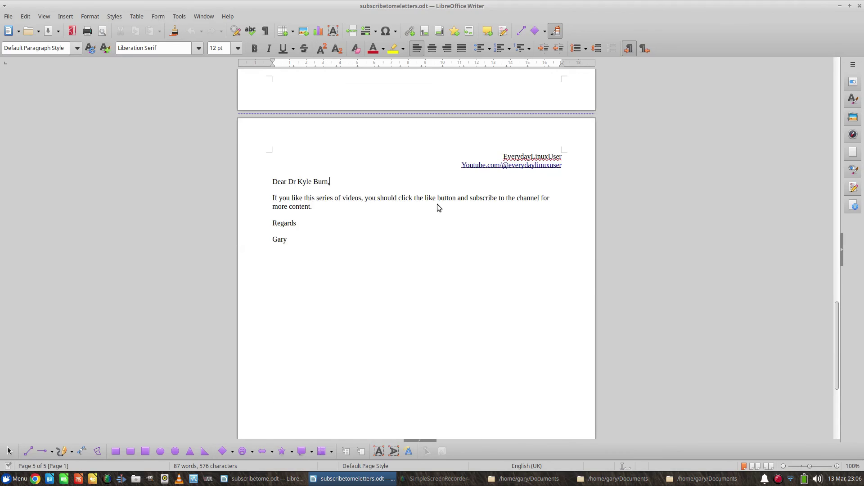
scroll(437, 204, "up", 10)
scroll(436, 203, "down", 2)
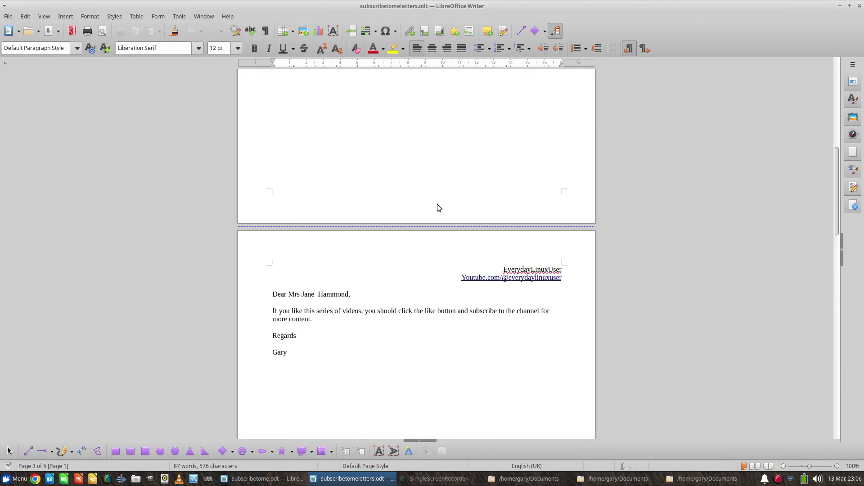
key("ctrl+Home")
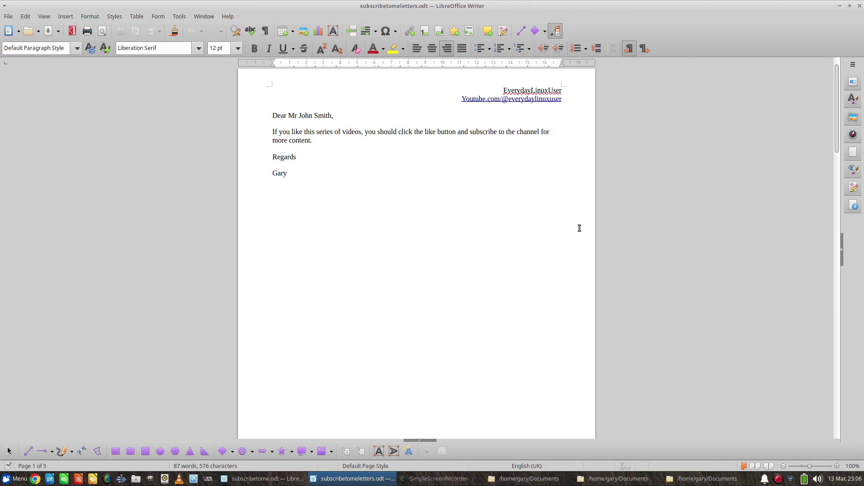
- Close the subscribetomeletters.odt window and the file manager window
left_click(858, 6)
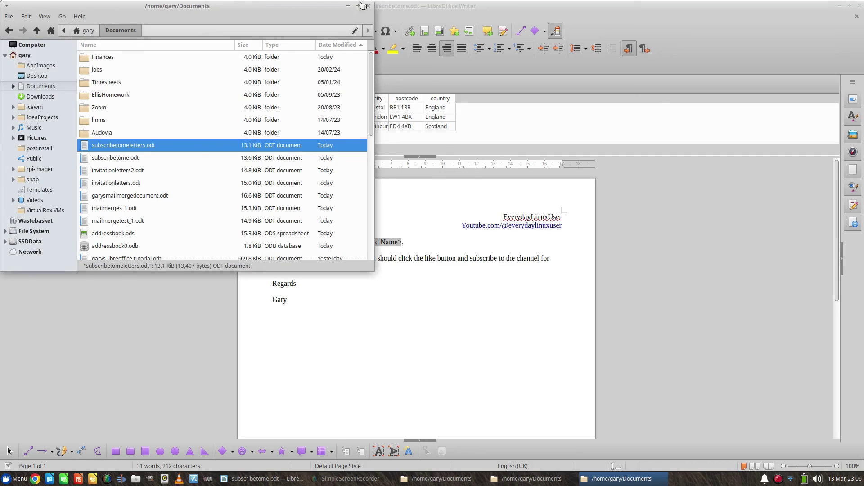
left_click(368, 6)
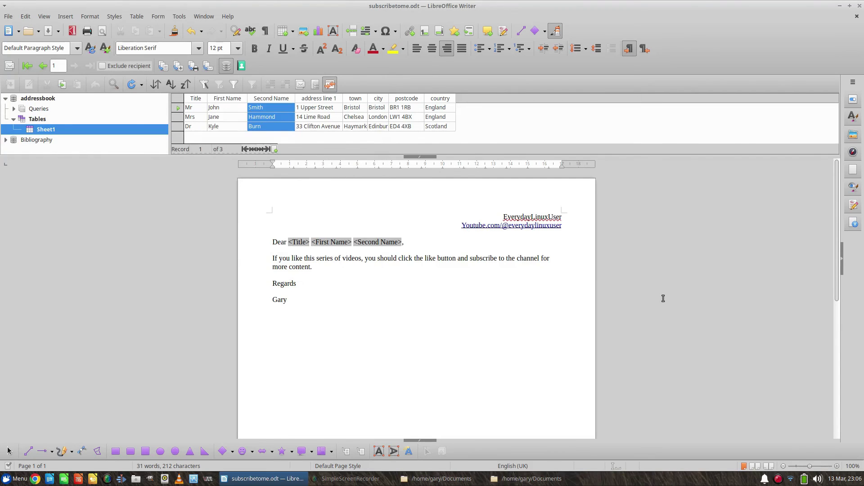